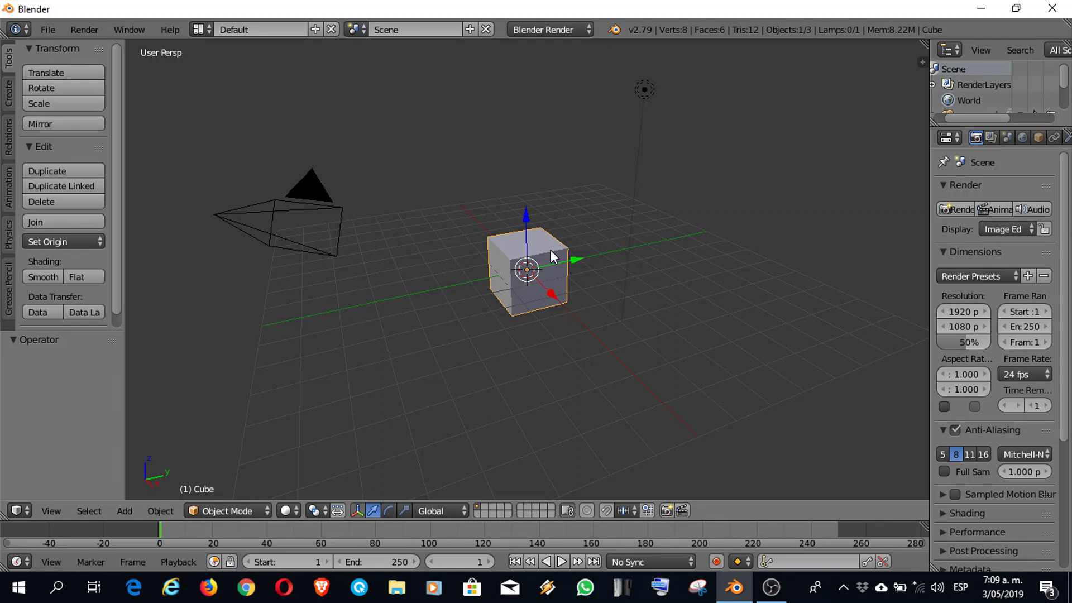
Step: Delete the default cube and switch the viewport to the front orthographic view
key("x")
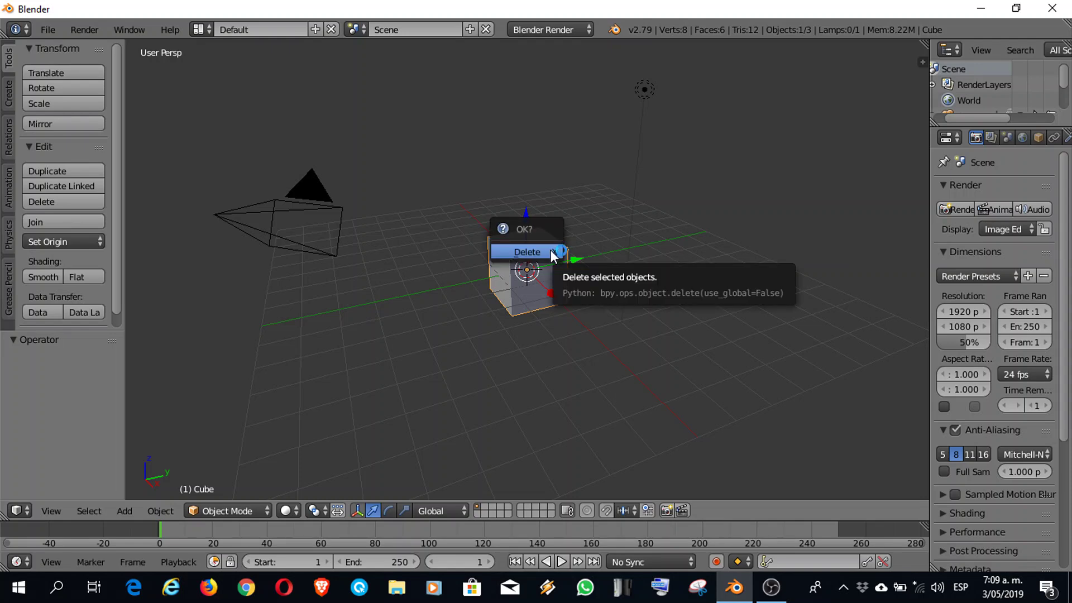
left_click(512, 254)
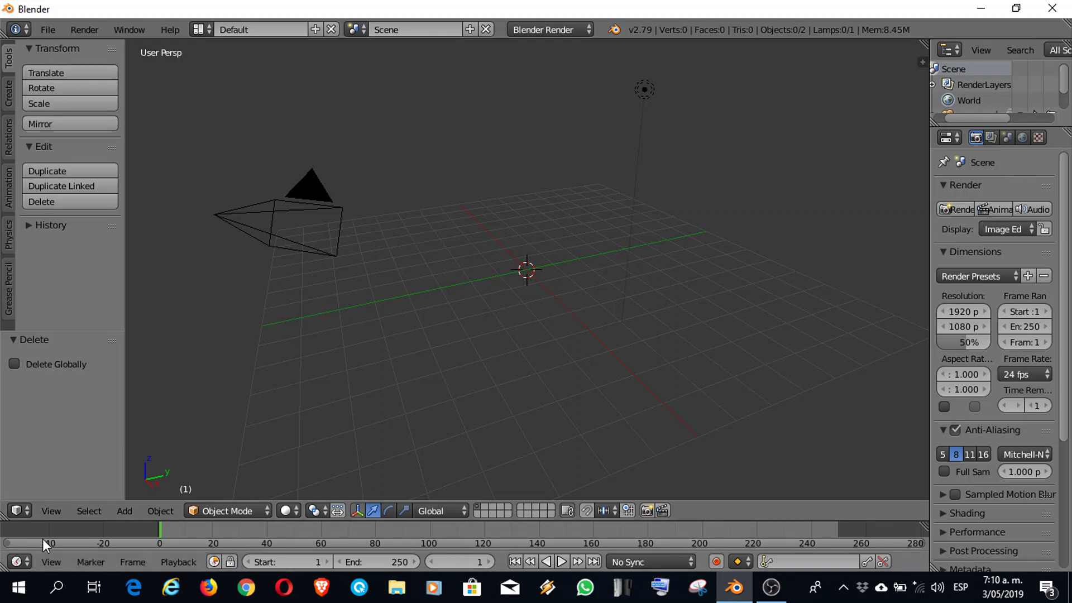
left_click(51, 511)
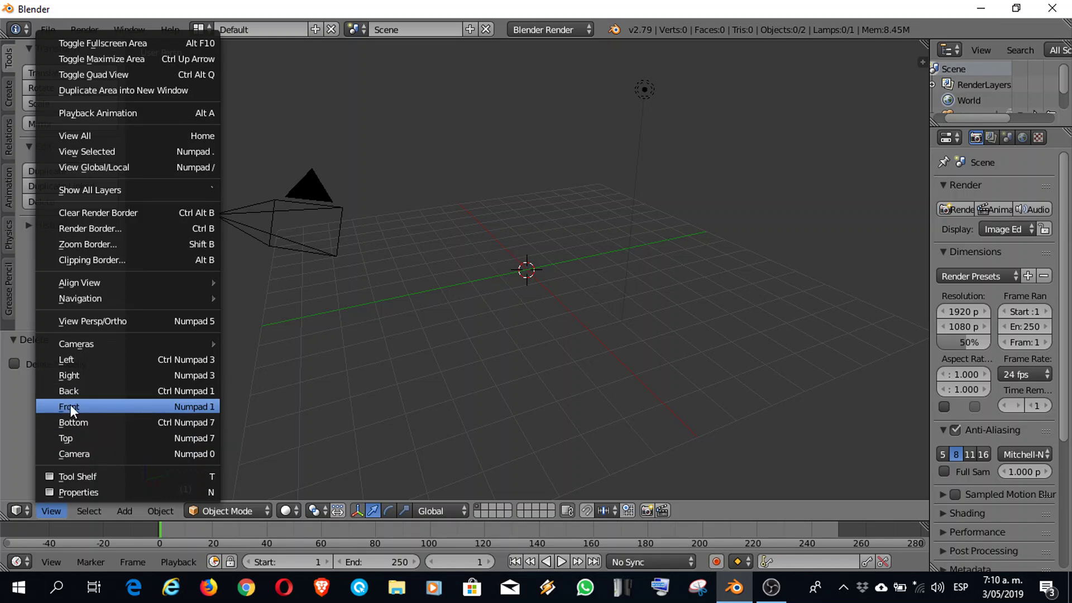
left_click(102, 408)
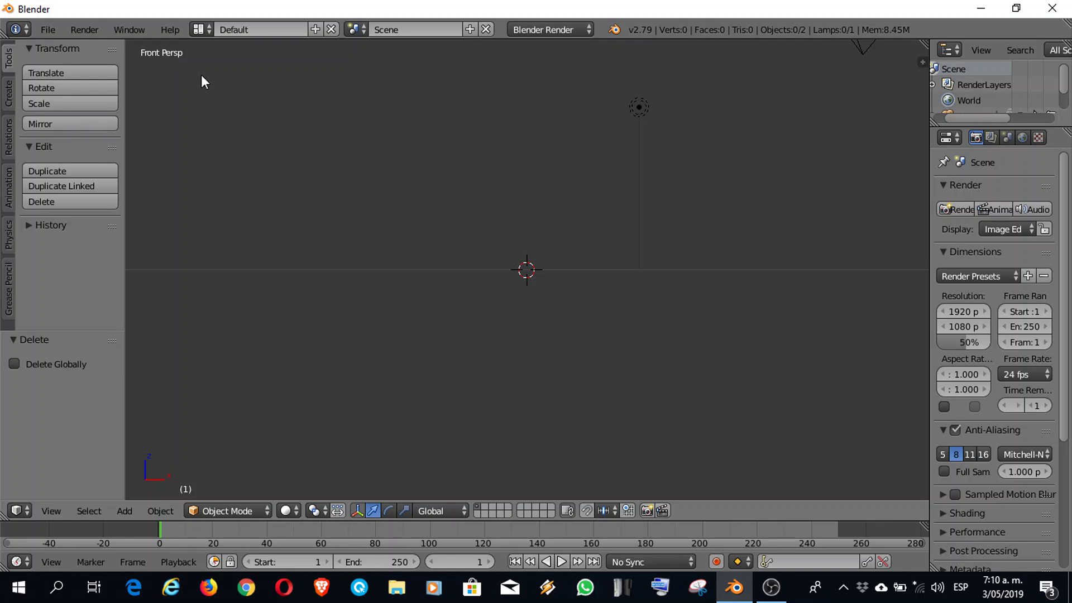
left_click(51, 511)
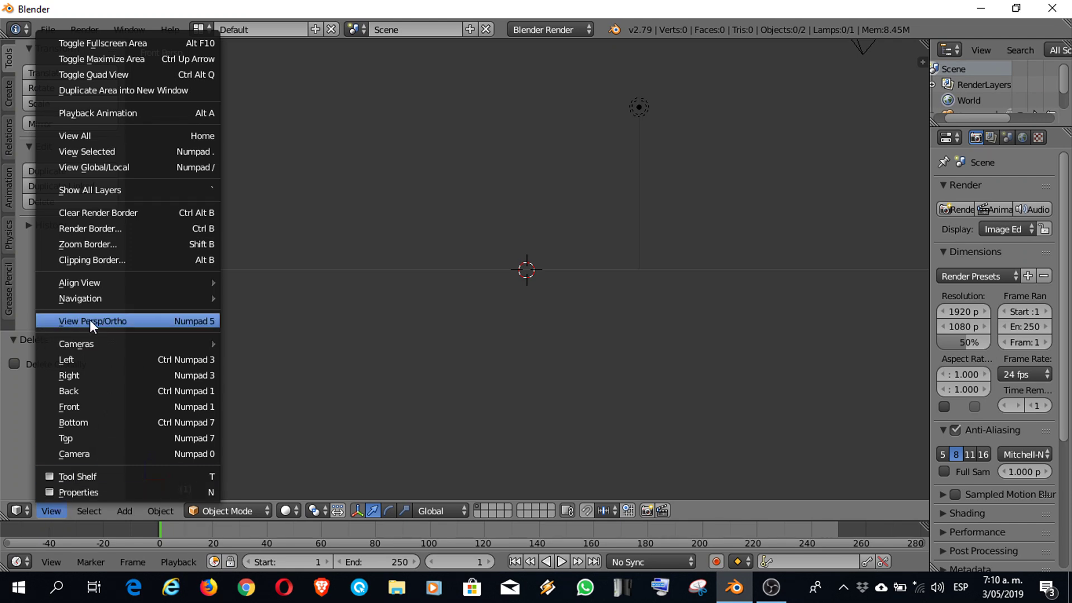
left_click(136, 321)
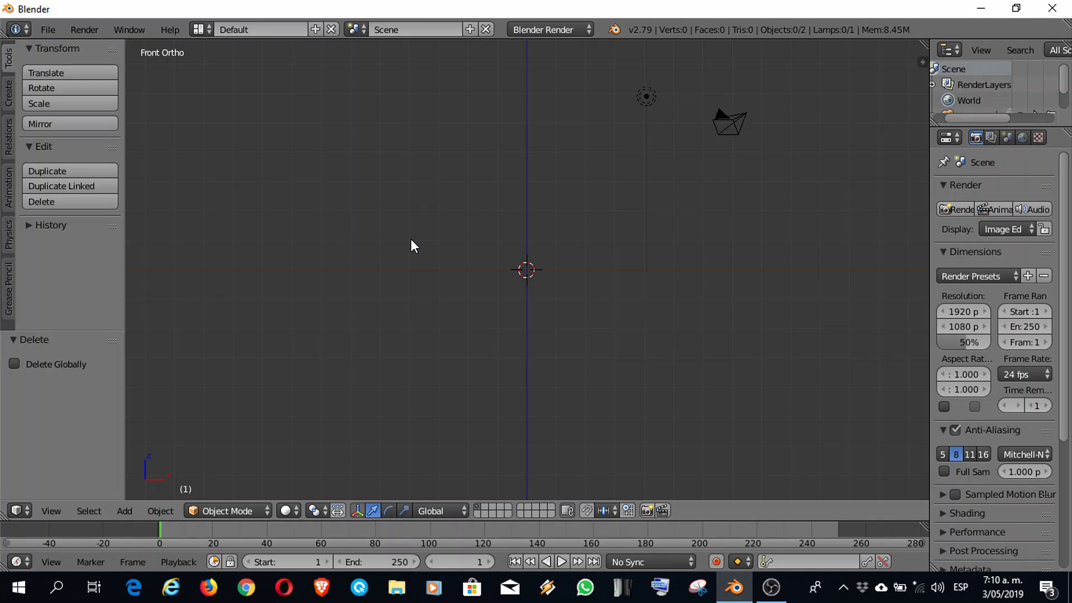
Step: Add a plane mesh at the origin, keeping the front orthographic view
left_click(10, 99)
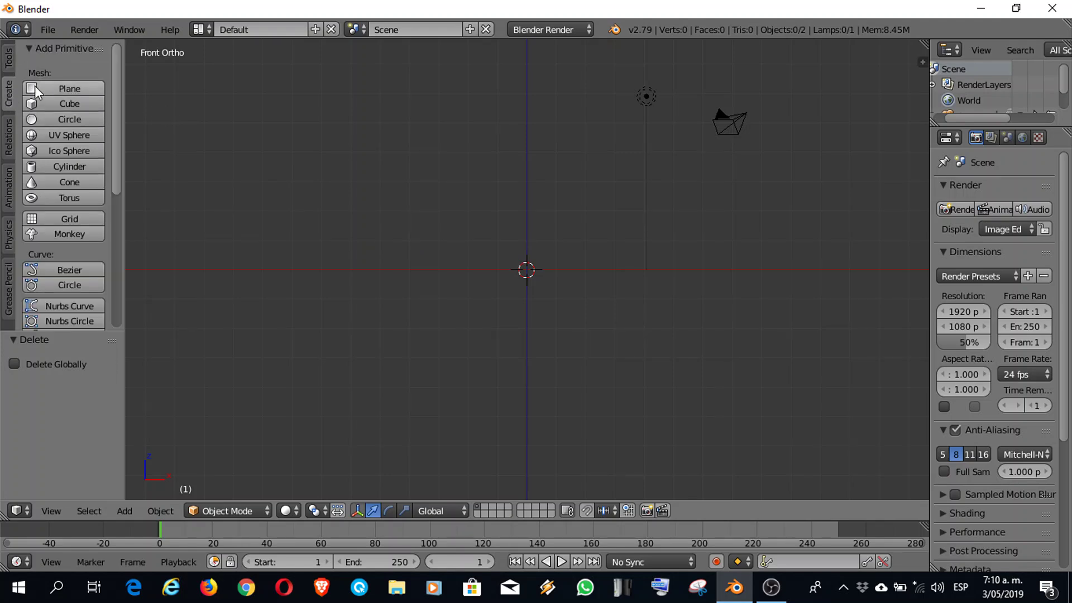
left_click(76, 89)
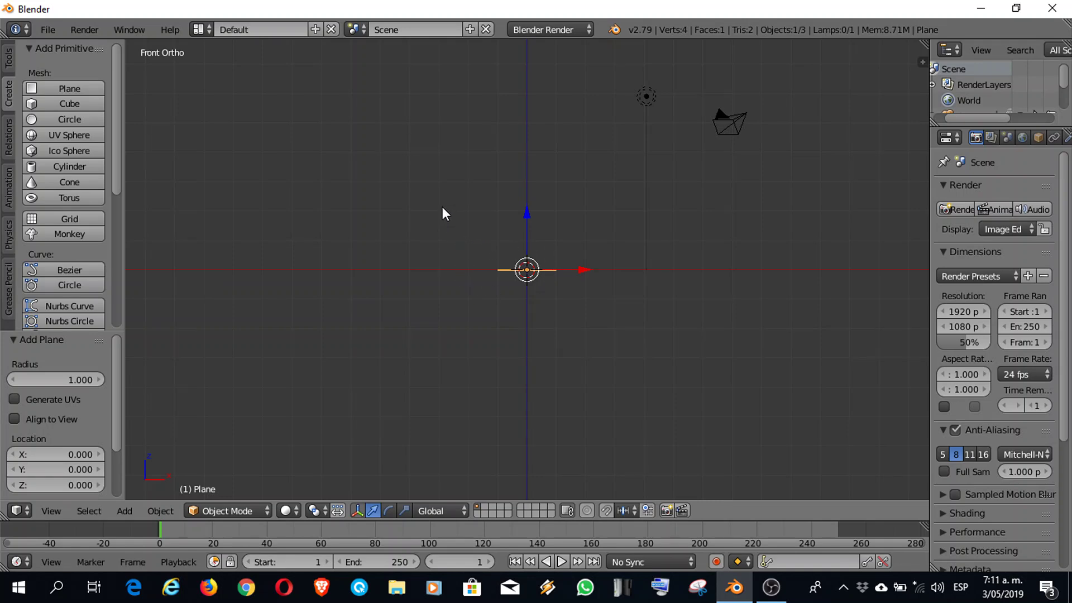
middle_click_drag(426, 179, 407, 232)
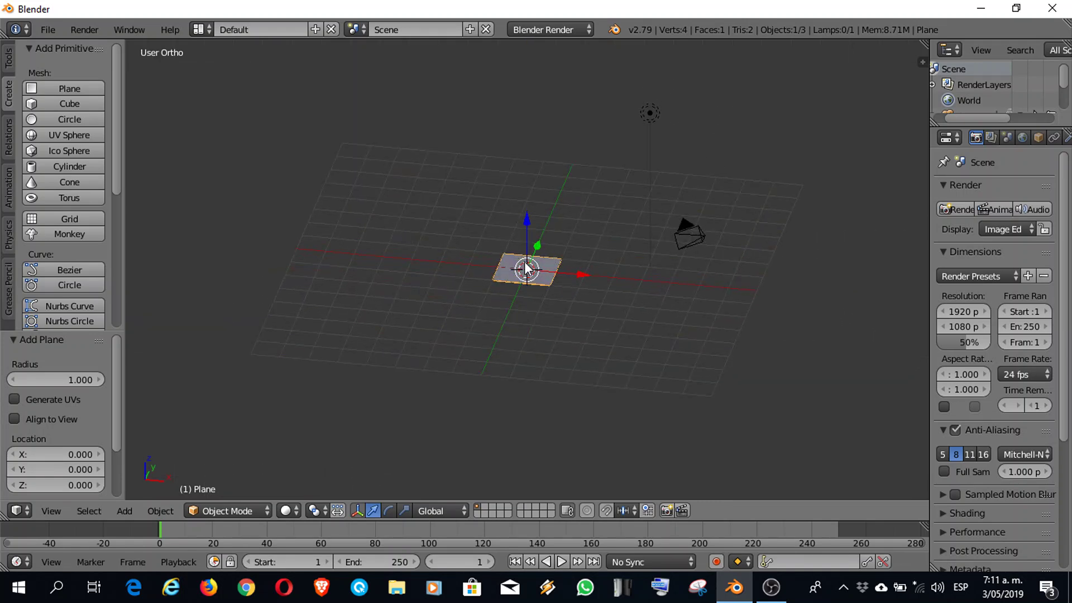
left_click(50, 511)
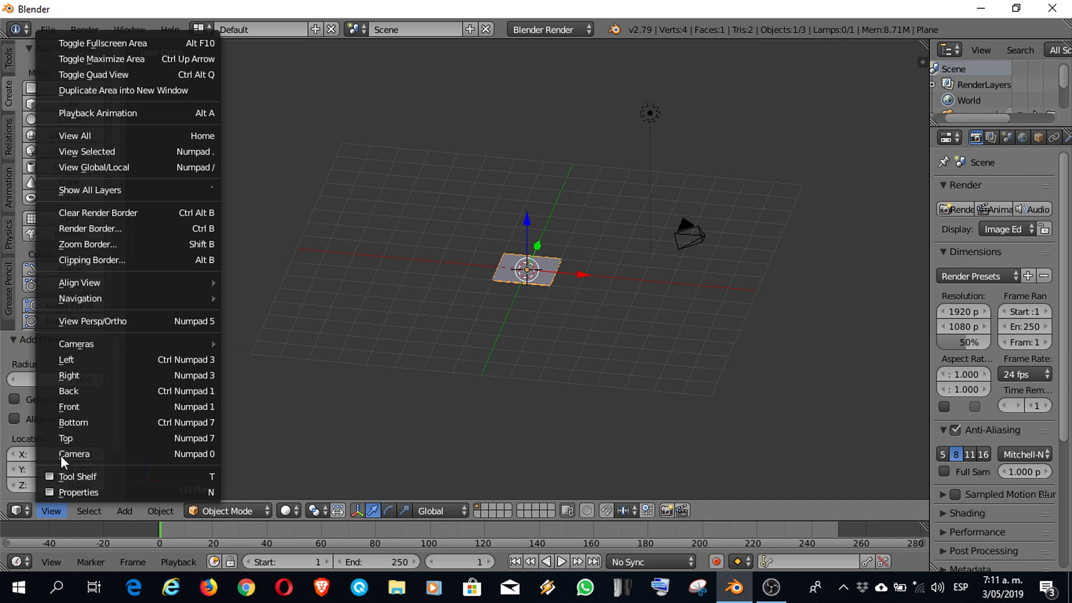
left_click(79, 406)
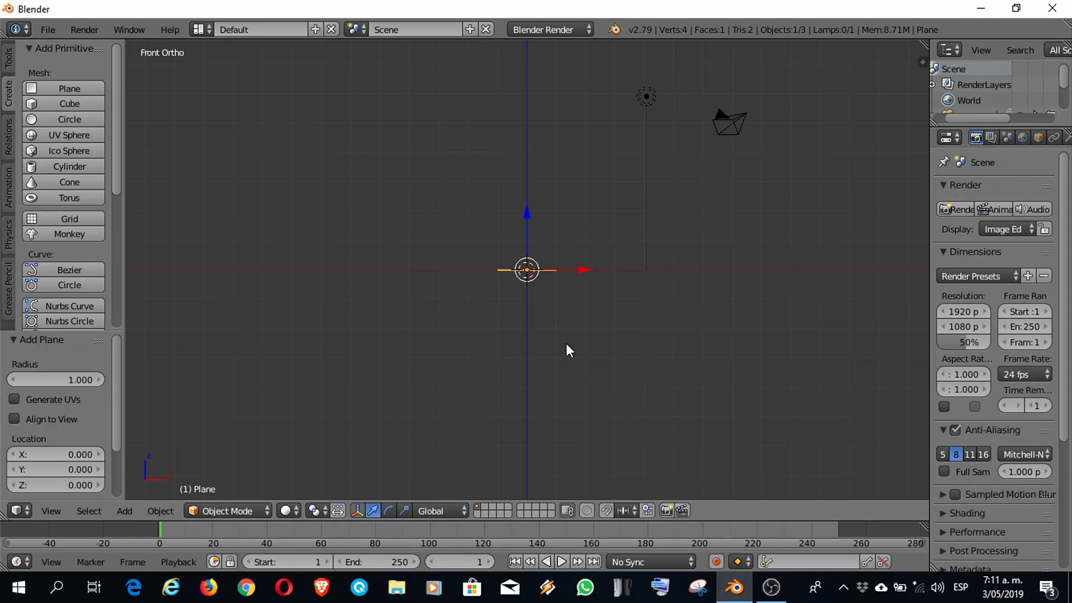
Step: Show the object's transform properties and set the plane's X rotation to 90°
key("Left")
left_click(51, 510)
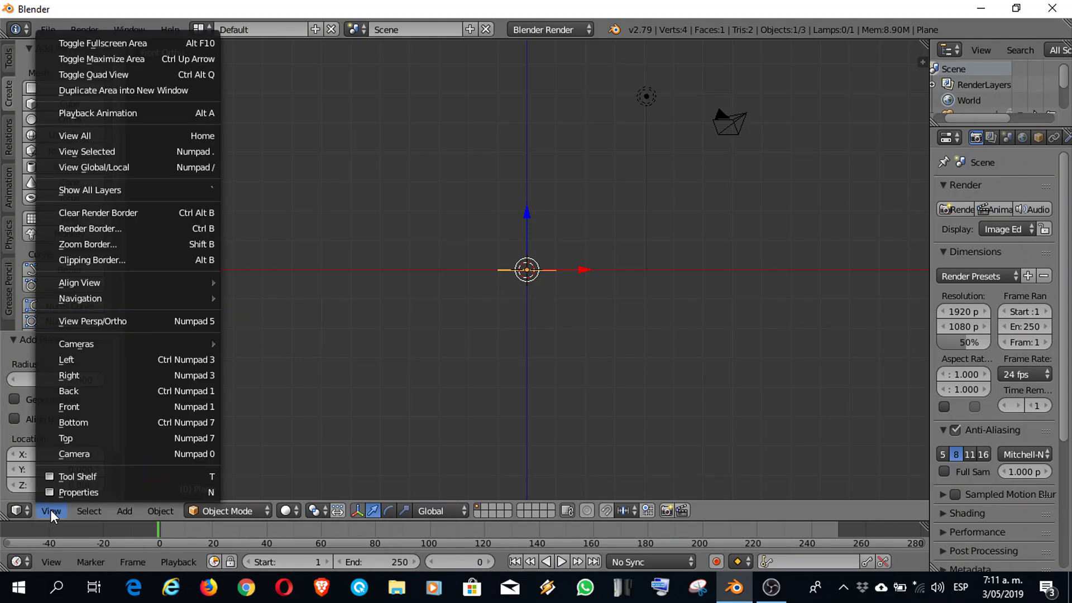
left_click(89, 492)
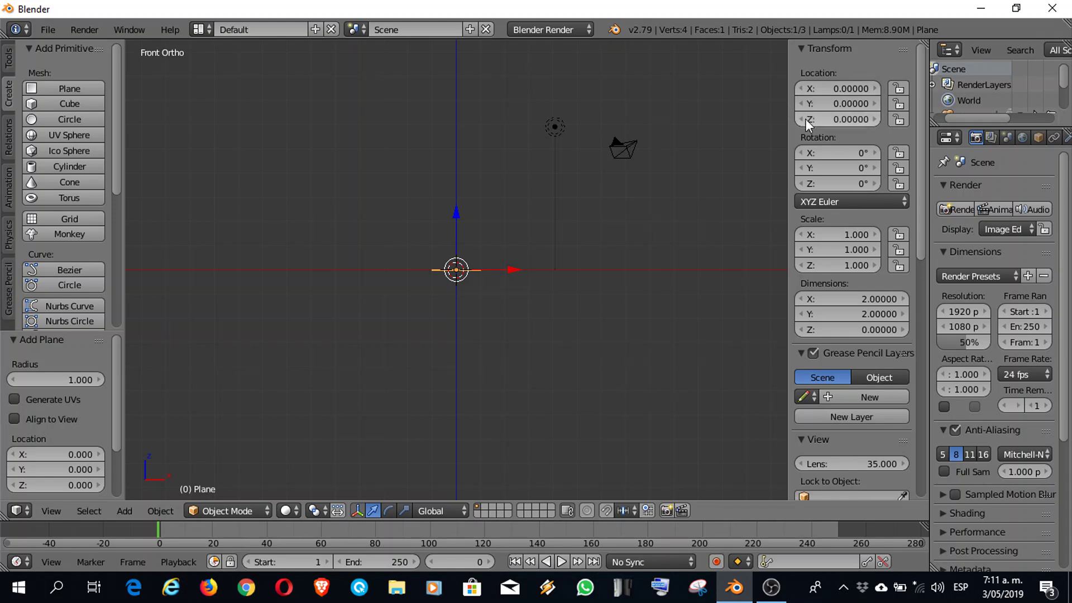
left_click(850, 153)
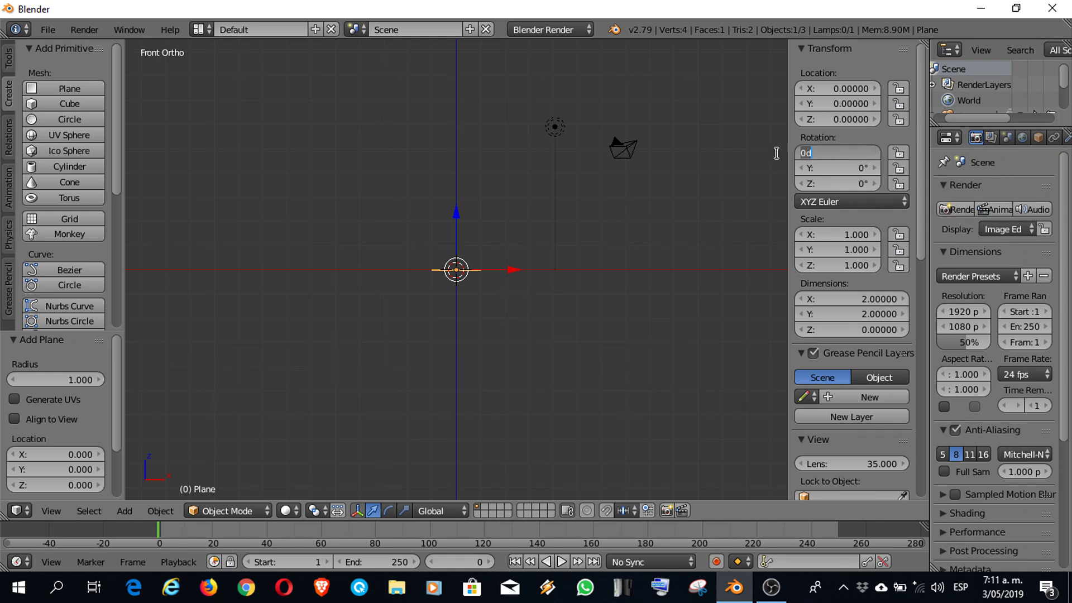
type("90")
key("Return")
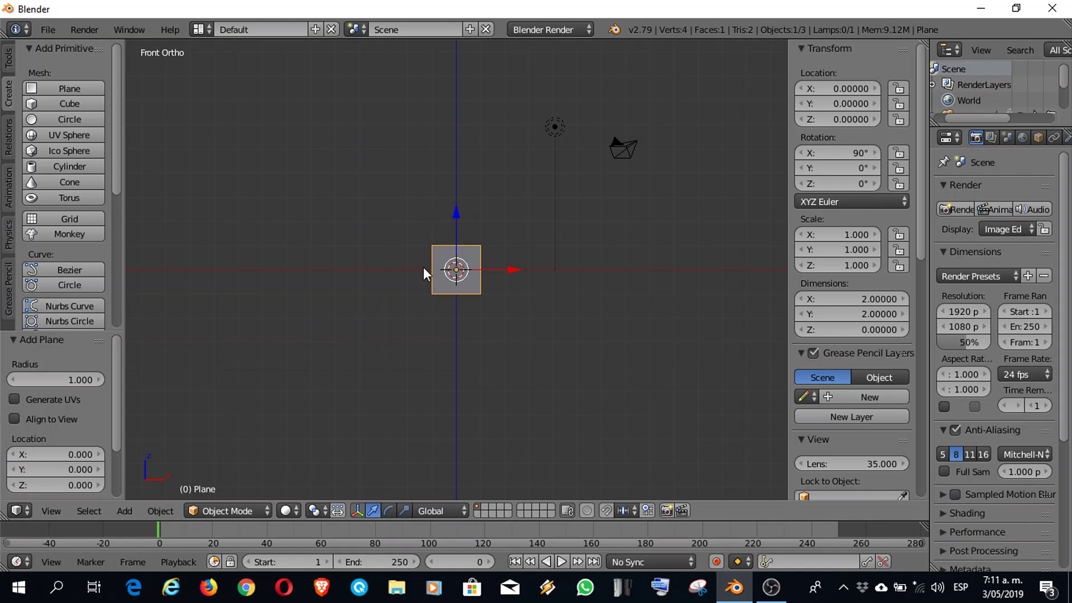
Step: In Edit Mode, delete the plane's two upper vertices and its lower-right vertex, keeping only the lower-left one
scroll(423, 276, "up", 8)
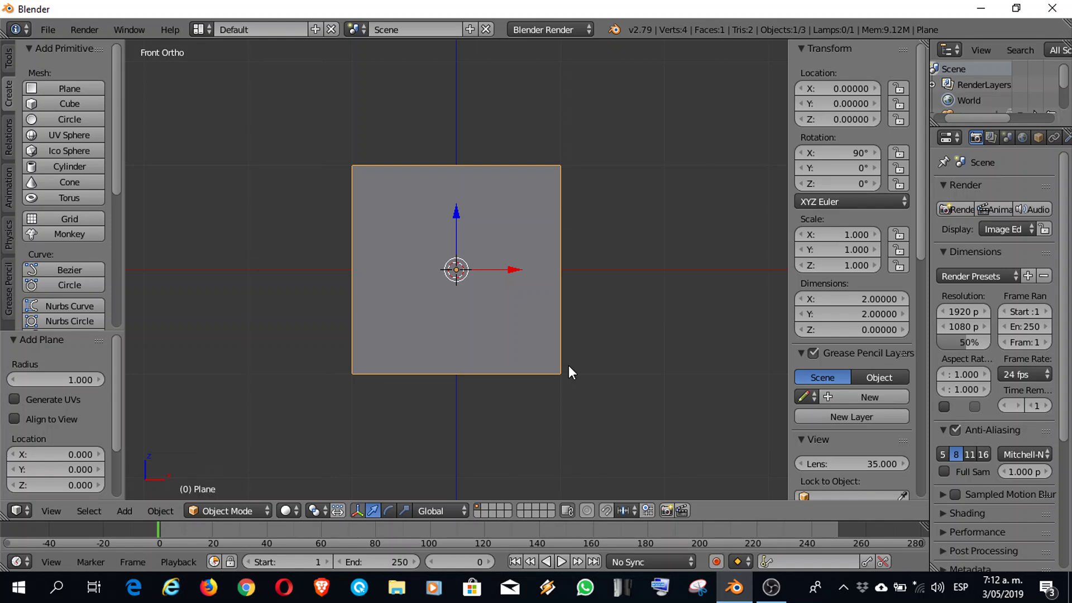
left_click(240, 509)
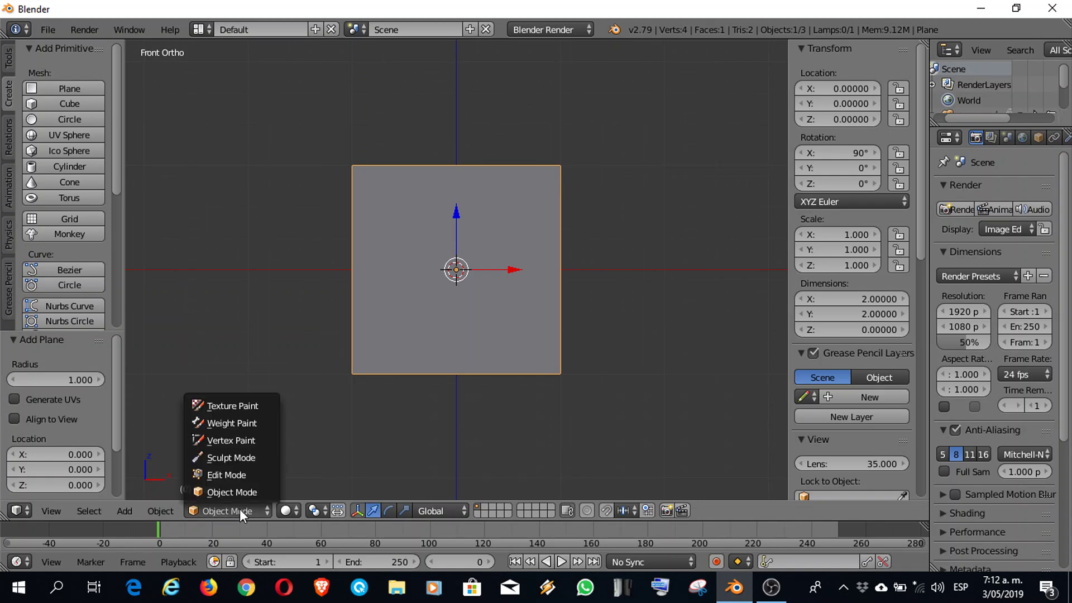
left_click(259, 472)
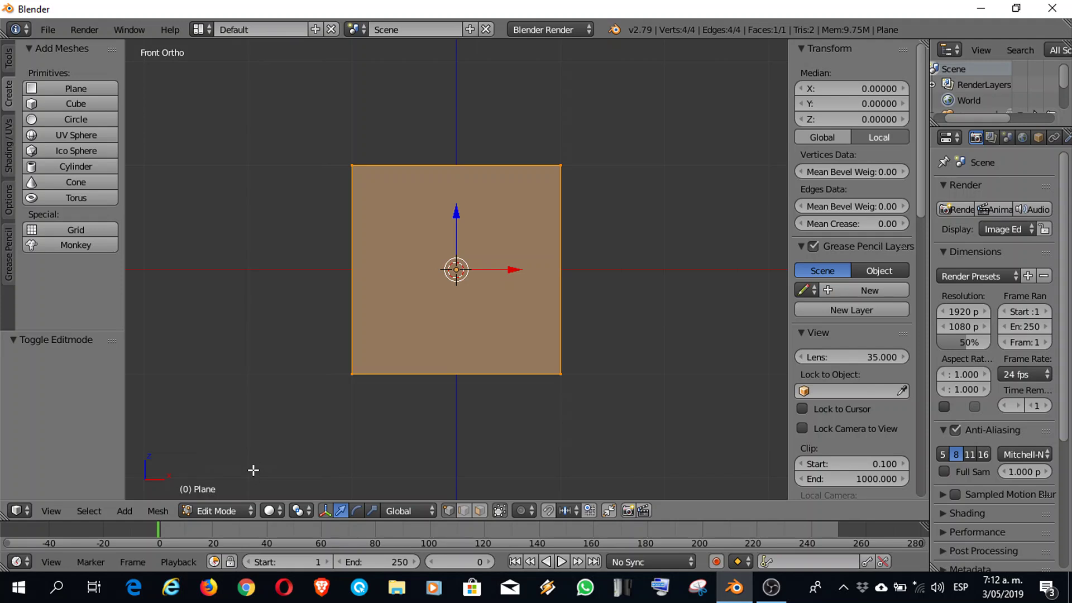
right_click(351, 164)
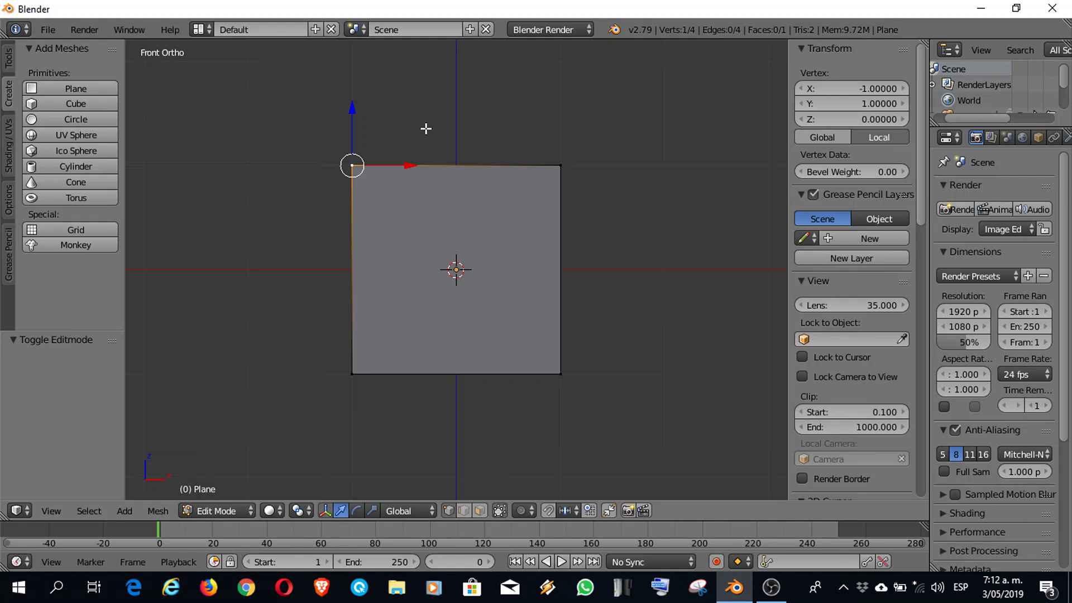
key("x")
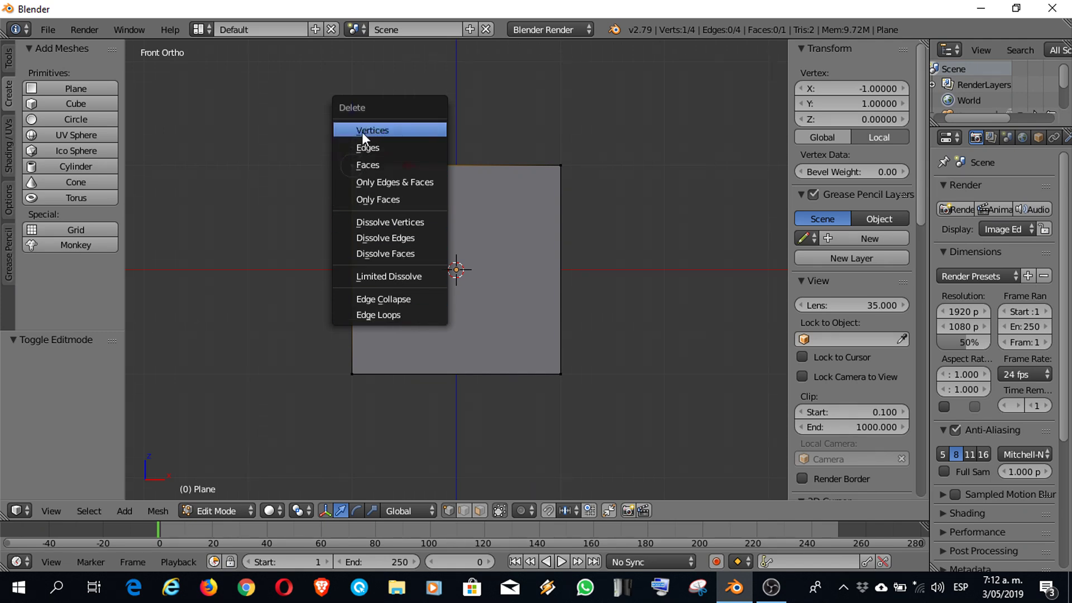
left_click(421, 130)
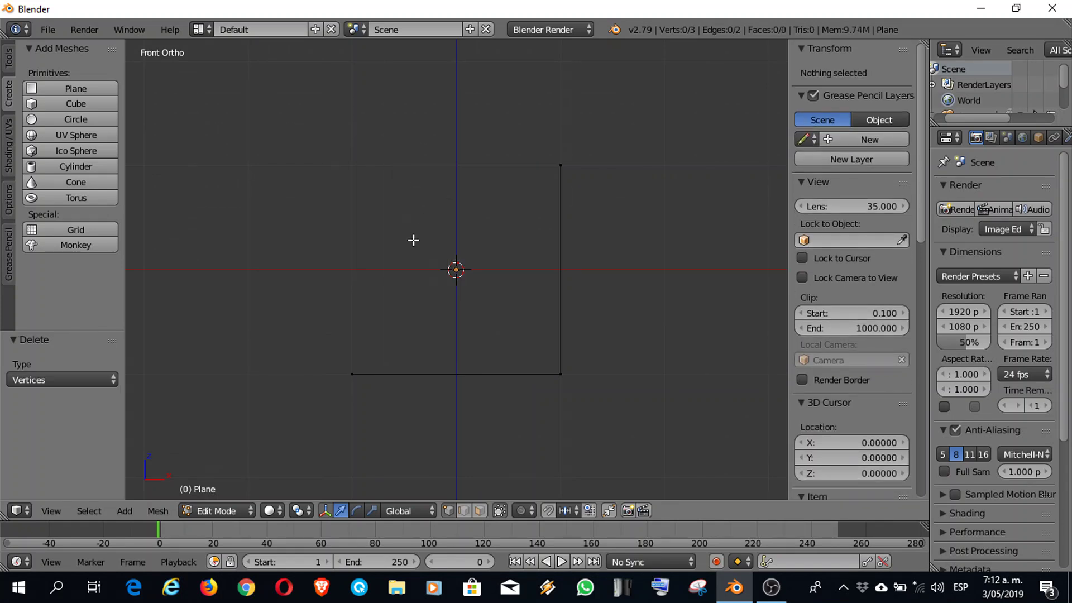
right_click(560, 165)
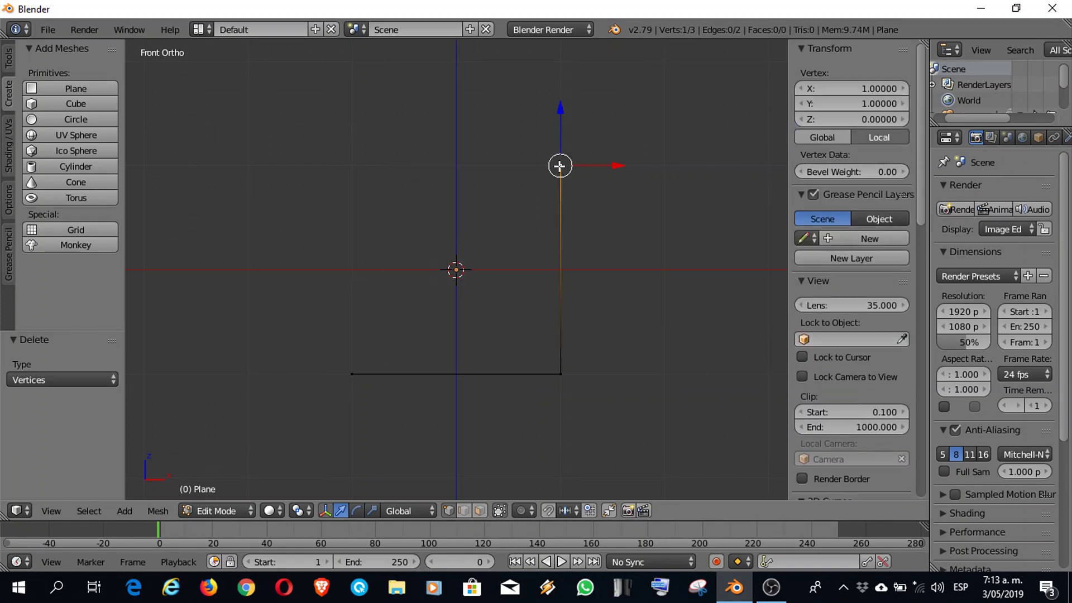
key("x")
left_click(499, 179)
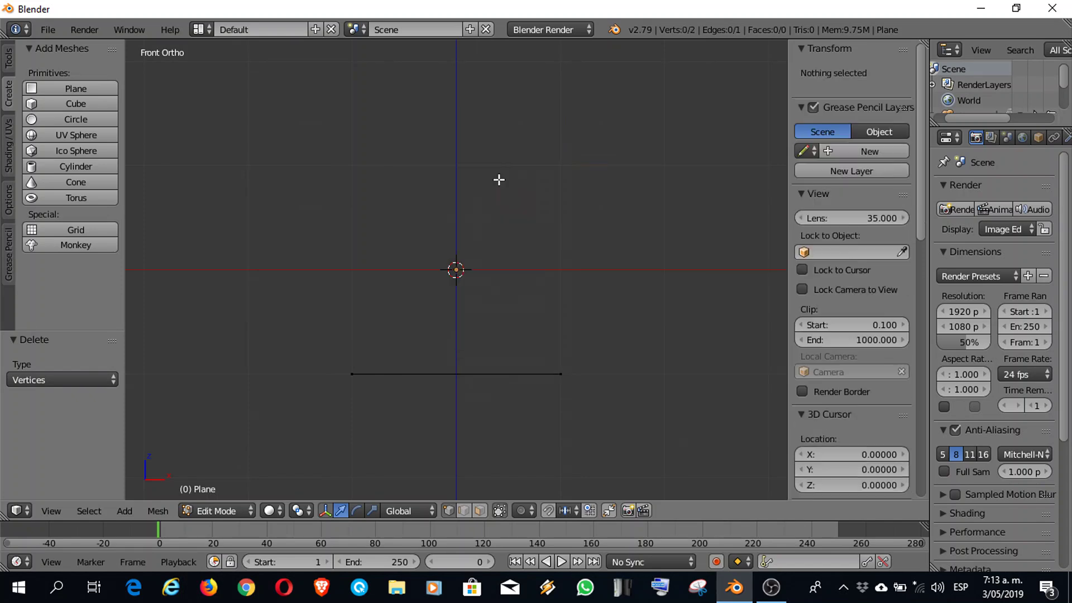
right_click(560, 375)
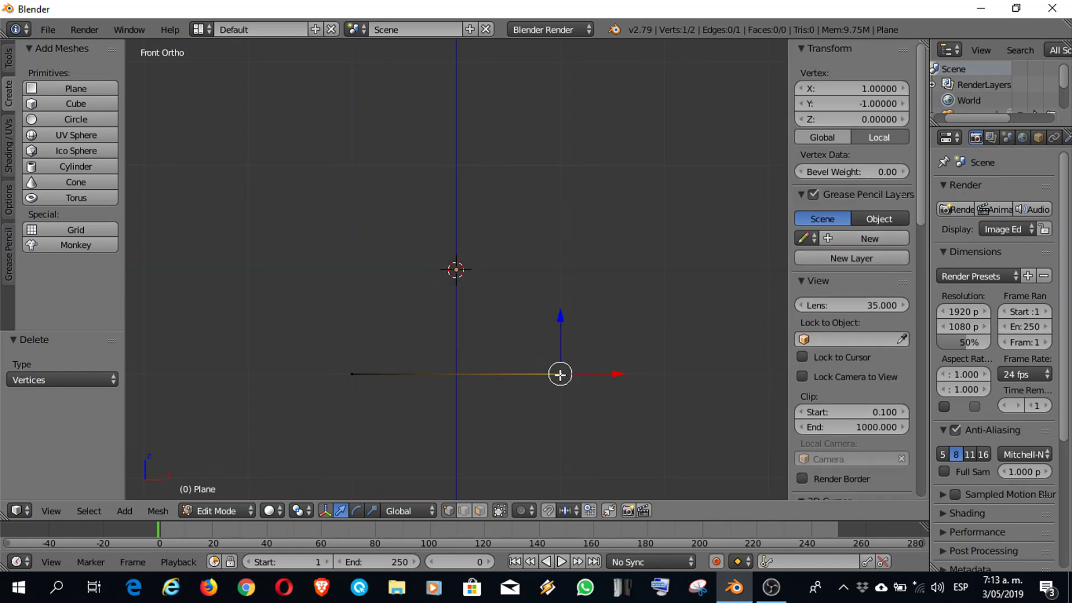
key("x")
left_click(520, 368)
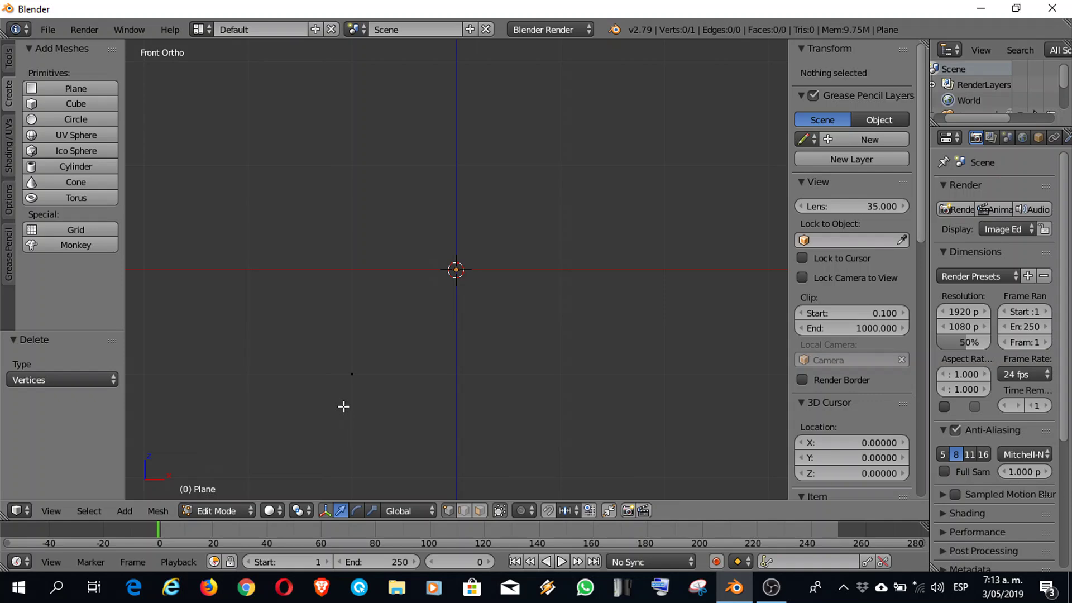
Step: Select the remaining vertex and hide the 3D manipulator
right_click(353, 374)
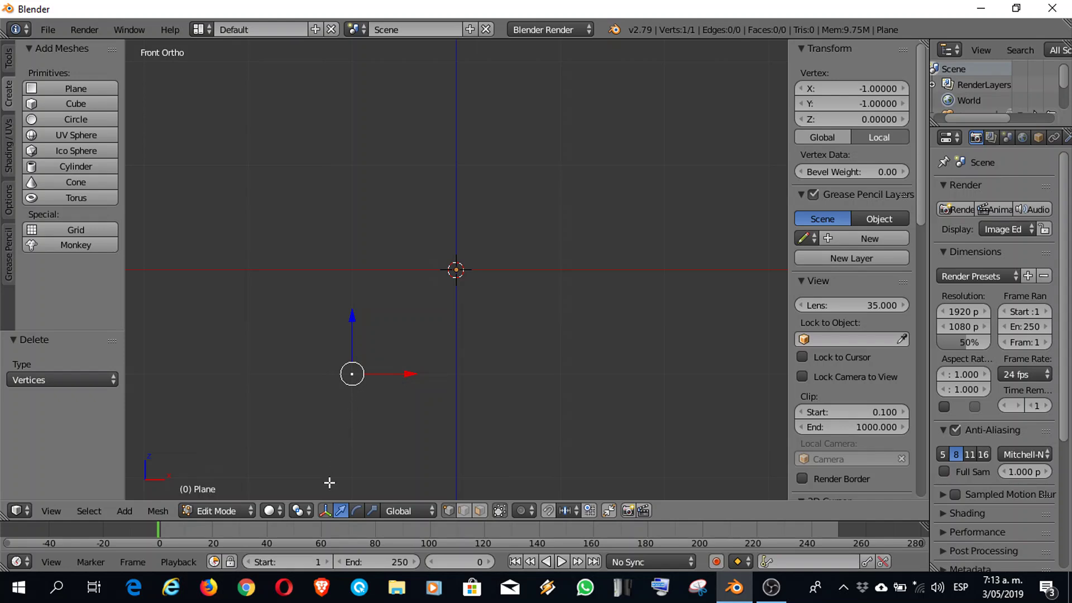
left_click(323, 511)
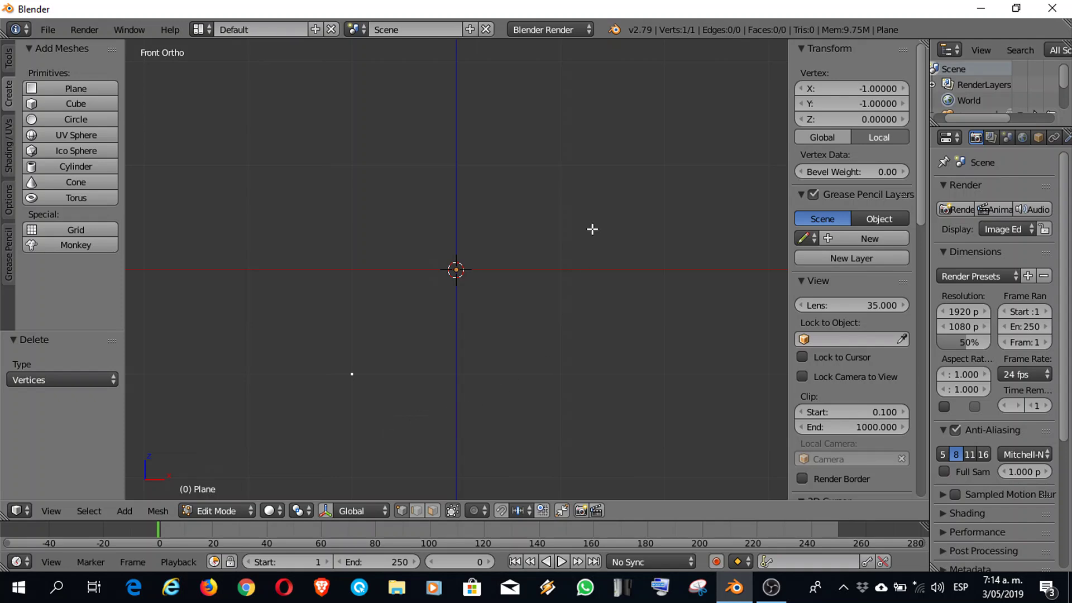
left_click(608, 176, "ctrl")
left_click(648, 357, "ctrl")
left_click(279, 146, "ctrl")
left_click(268, 297, "ctrl")
left_click(495, 453, "ctrl")
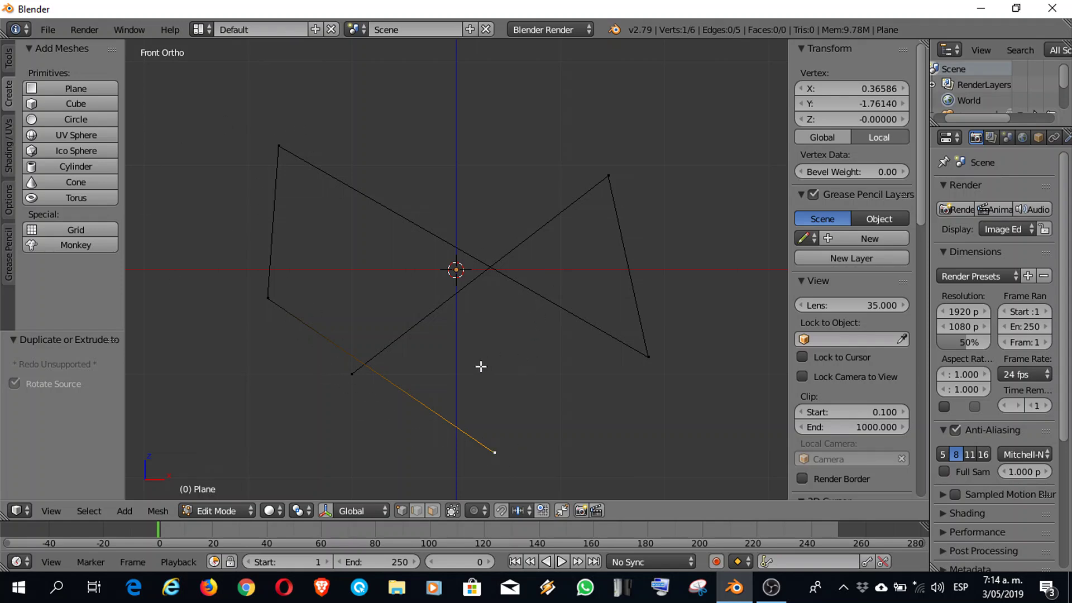
key("ctrl+x")
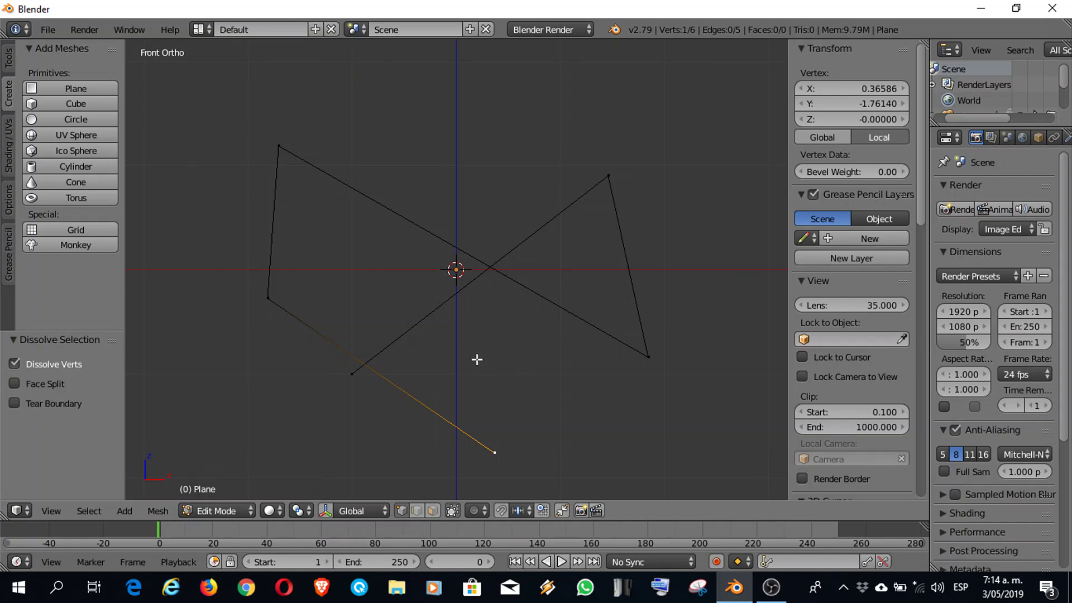
key("ctrl+z")
key("ctrl+z")
key("ctrl+z")
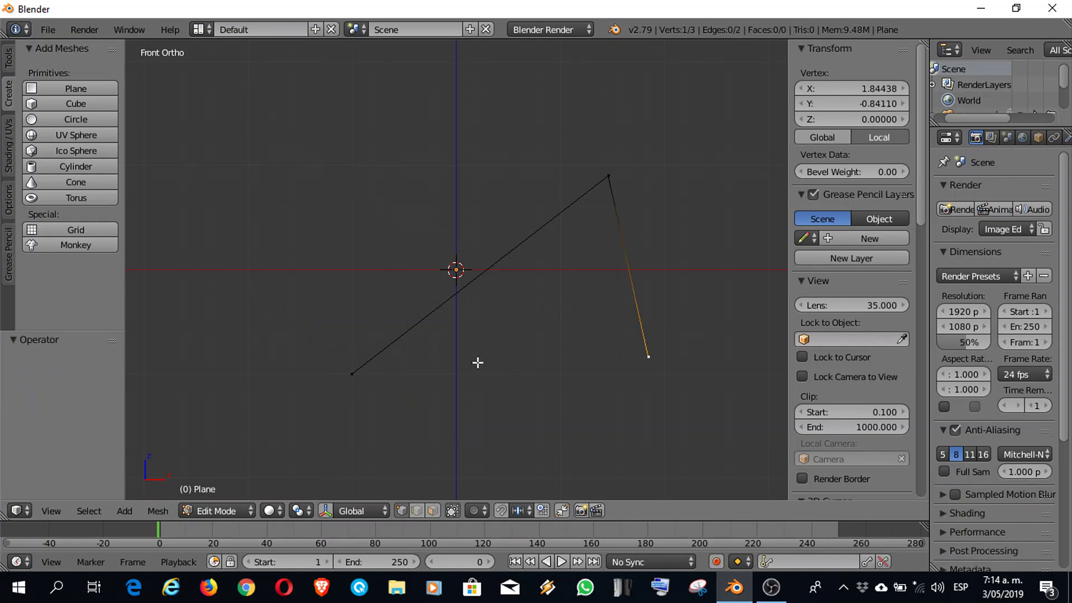
key("ctrl+z")
key("ctrl+z")
Step: Extrude the vertex into a thin base strip about 2 units wide, then a straight vertical side about 1.7 units tall
left_click(560, 373, "ctrl")
left_click(560, 366, "ctrl")
left_click(360, 366, "ctrl")
left_click(361, 190, "ctrl")
Step: Extend the outline from the top of the vertical side with short extruded segments curving upward, ending at about X 0.55, Y 2.16
left_click(383, 181, "ctrl")
left_click(409, 169, "ctrl")
left_click(434, 155, "ctrl")
left_click(462, 135, "ctrl")
left_click(483, 108, "ctrl")
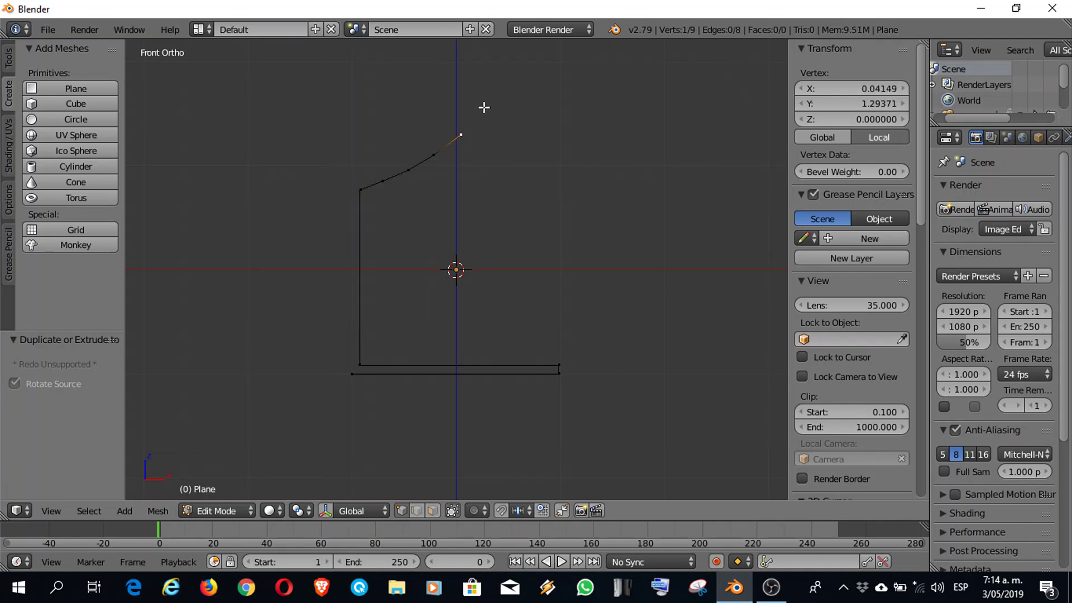
left_click(494, 84, "ctrl")
left_click(509, 55, "ctrl")
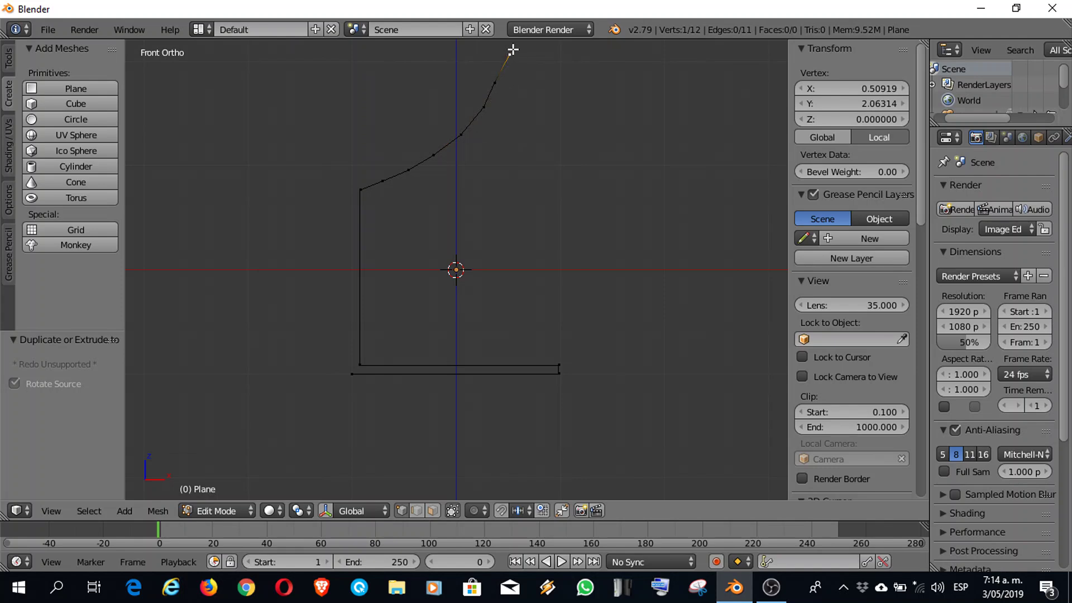
left_click(510, 54, "ctrl")
Step: Continue the curved outline upward with three more extruded vertices, ending in a nearly vertical segment
scroll(557, 281, "up", 8, "shift")
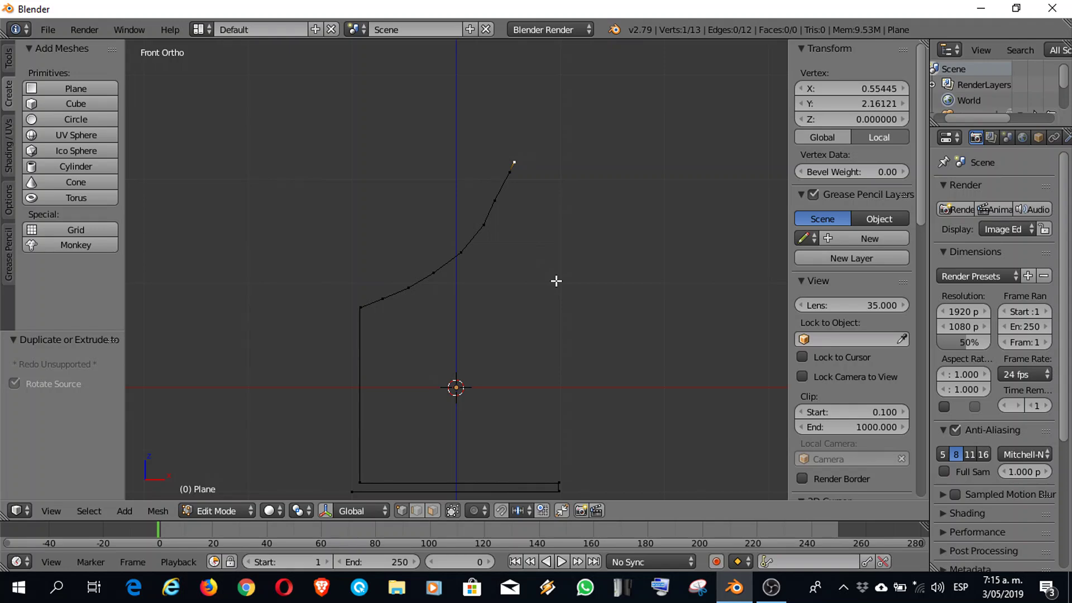
left_click(544, 127, "ctrl")
left_click(553, 94, "ctrl")
left_click(554, 50, "ctrl")
Step: Move the vertex at the kink in the curve by about 0.151 in X and 0.091 in Z to smooth the outline
right_click(514, 161)
key("g")
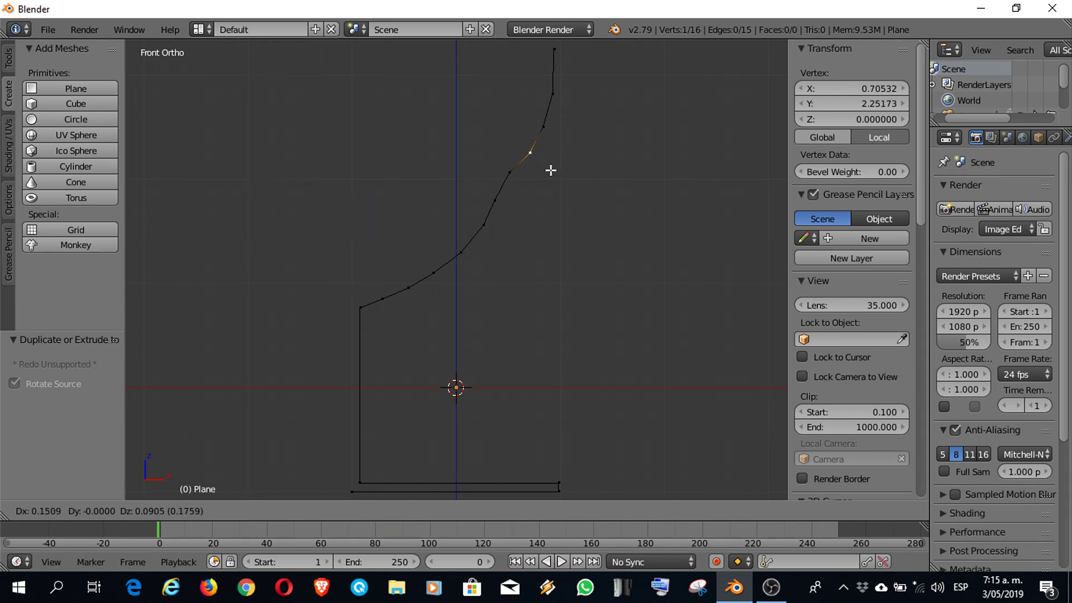
left_click(551, 170)
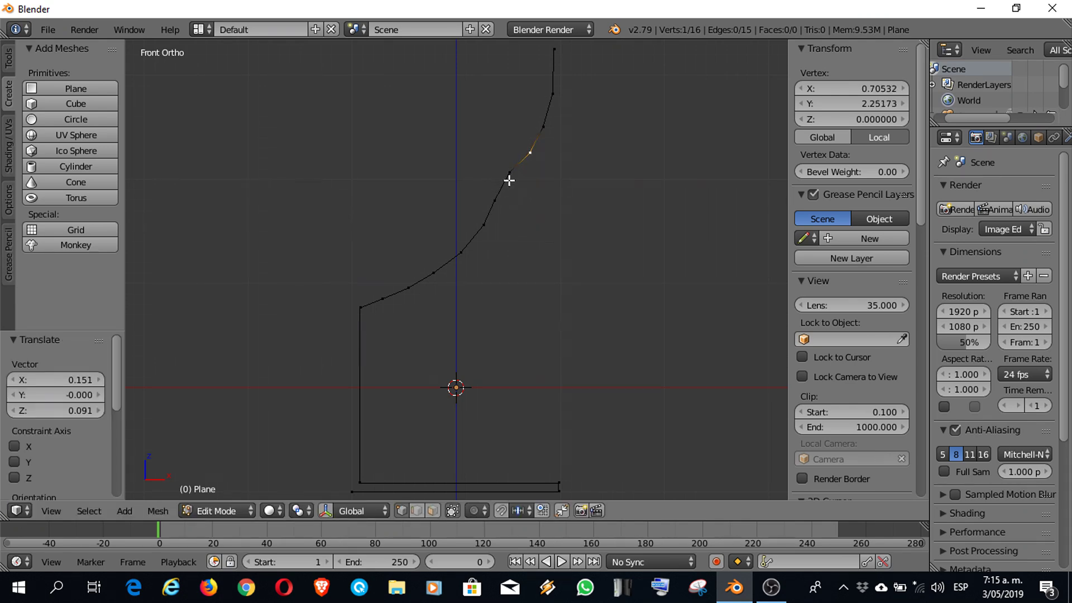
Step: Smooth the curve by moving its two misaligned middle vertices about 0.083 in X, the upper one also about -0.045 in Z, the lower 0.008
right_click(510, 175)
key("g")
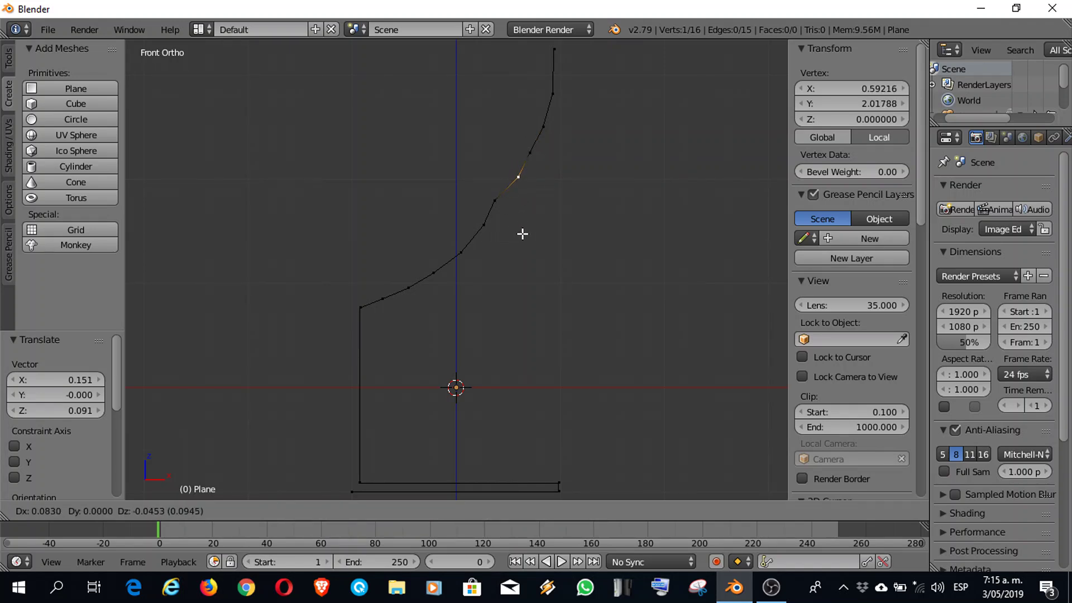
left_click(522, 233)
right_click(497, 204)
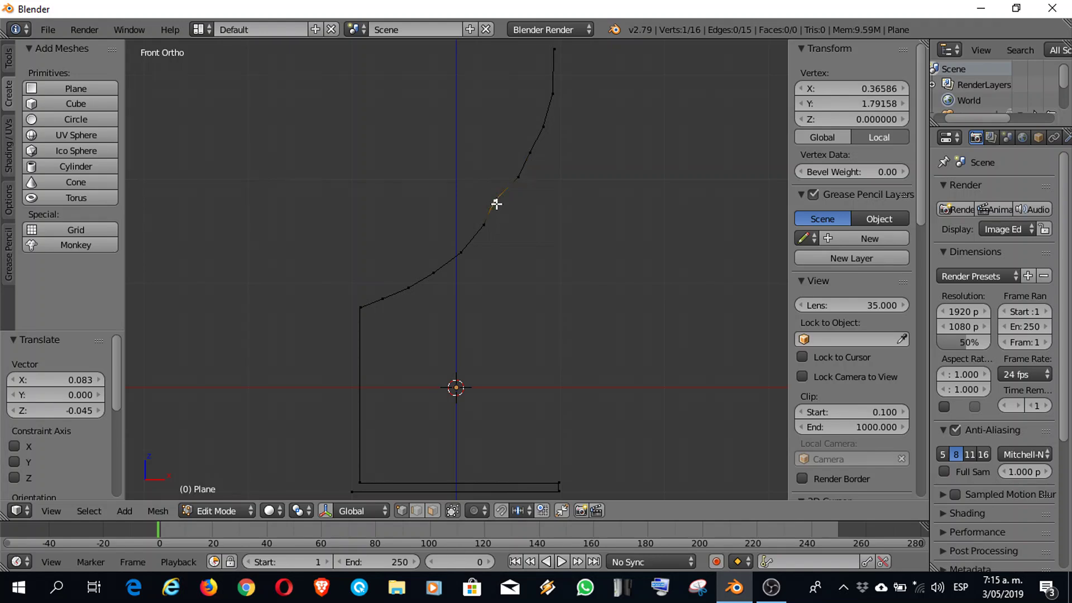
key("g")
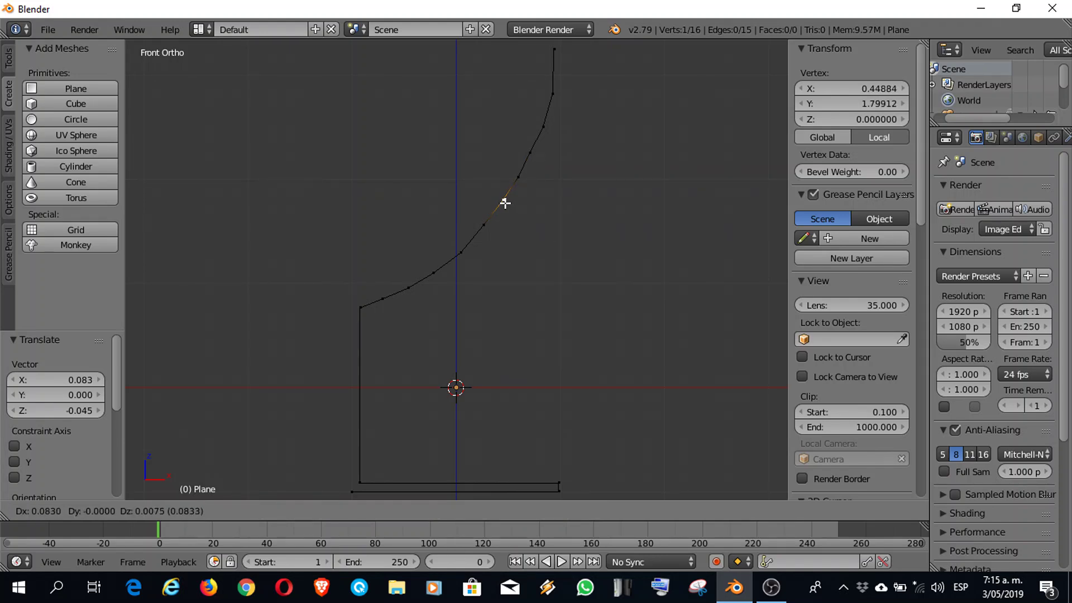
left_click(505, 203)
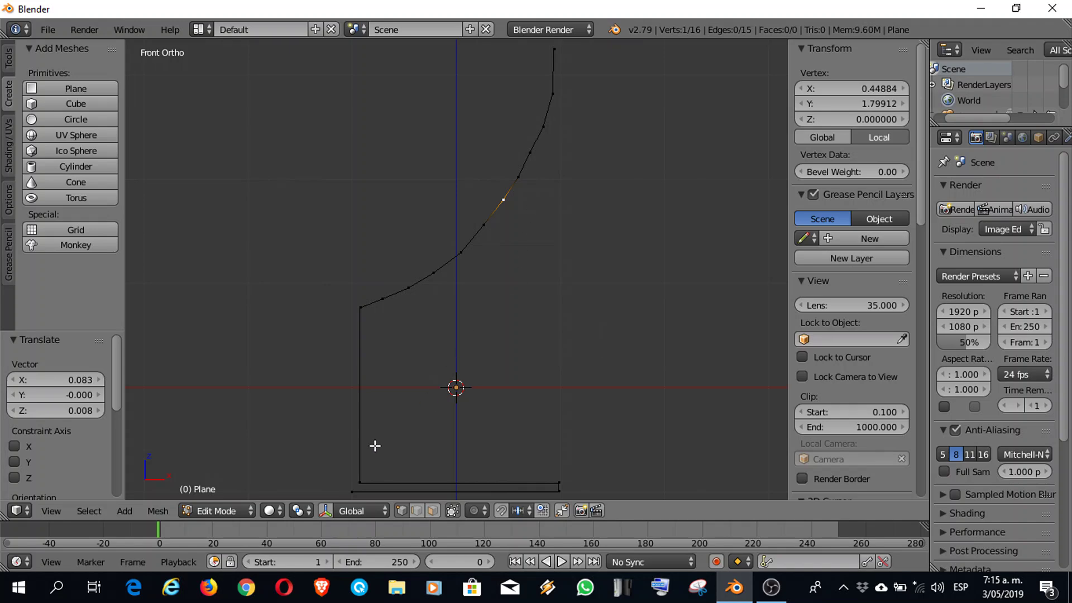
Step: Select the open end vertex of the base at X -1, Y -1 and snap the 3D cursor to it
right_click(352, 492)
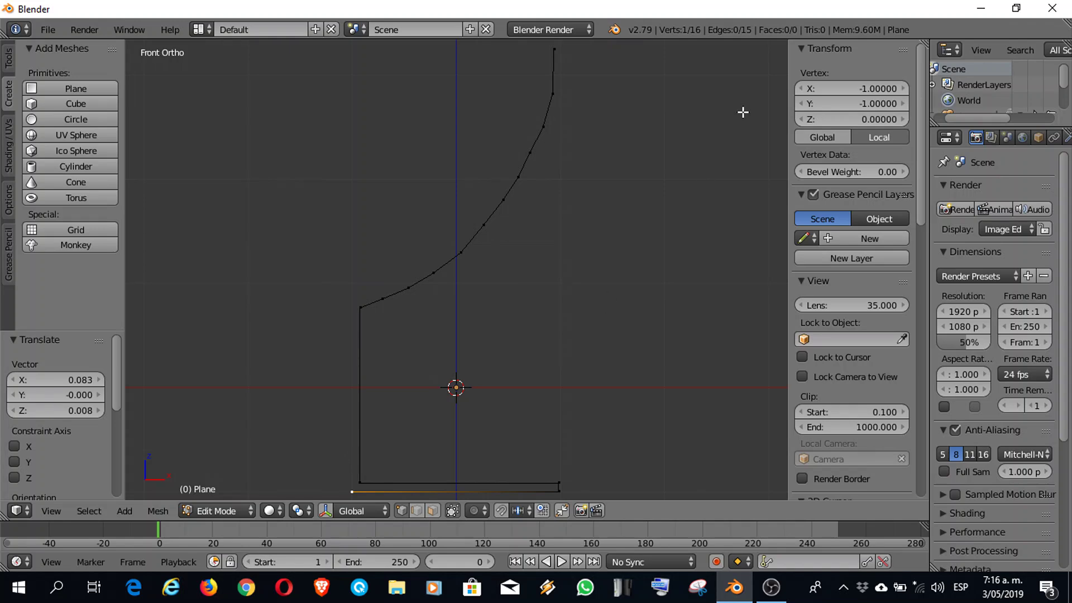
right_click(360, 483)
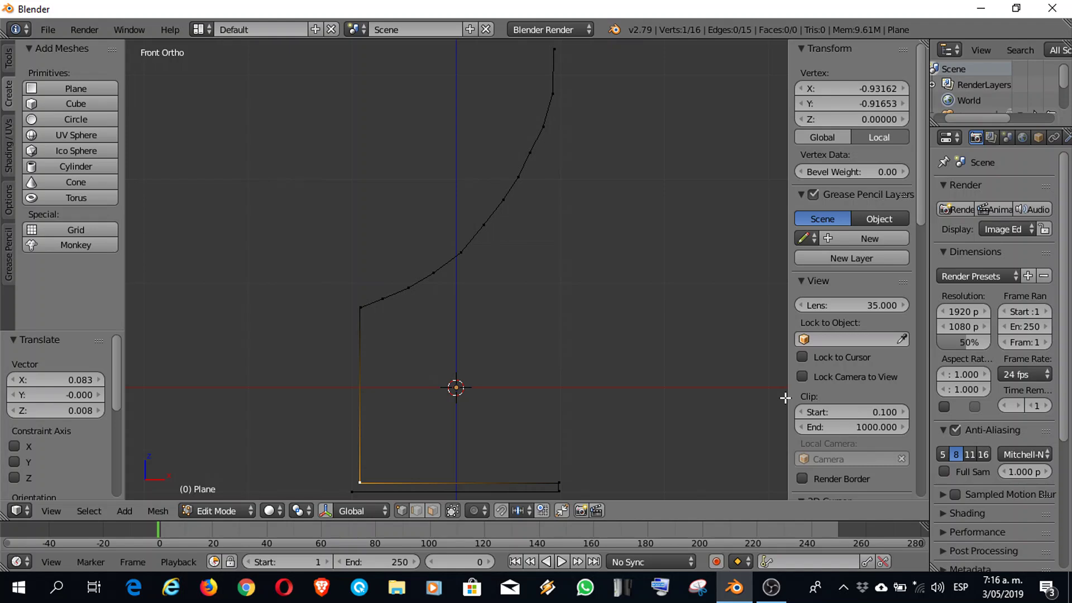
right_click(354, 490)
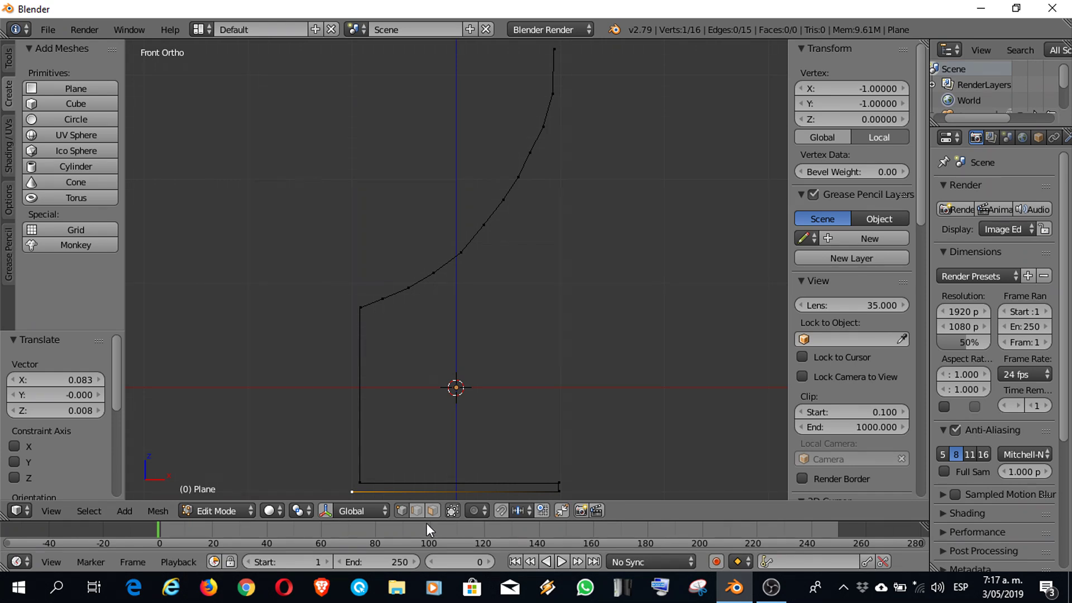
left_click(352, 492)
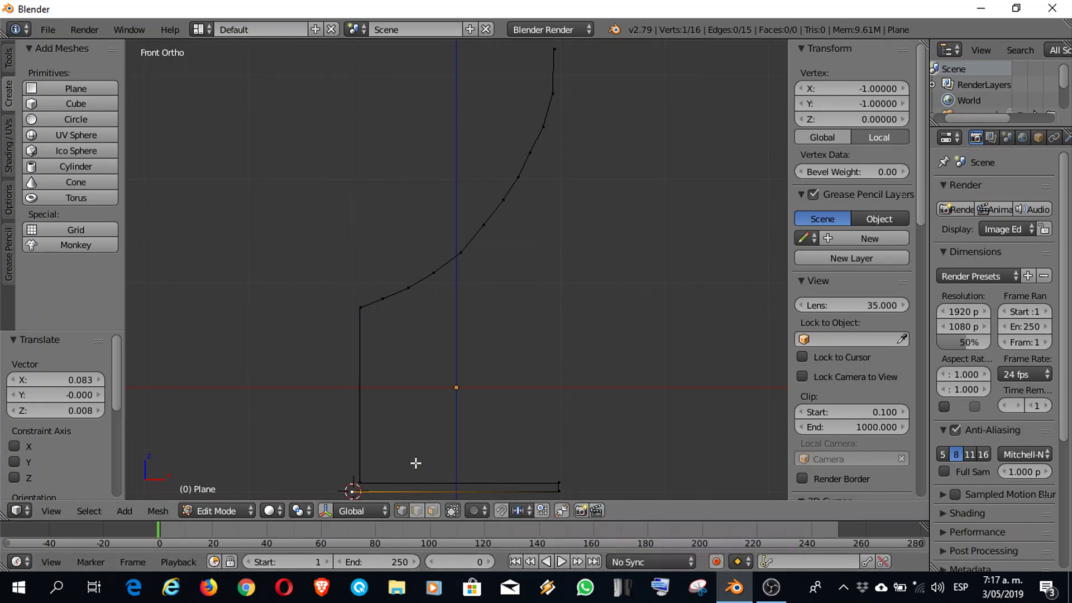
left_click(456, 387)
key("shift+s")
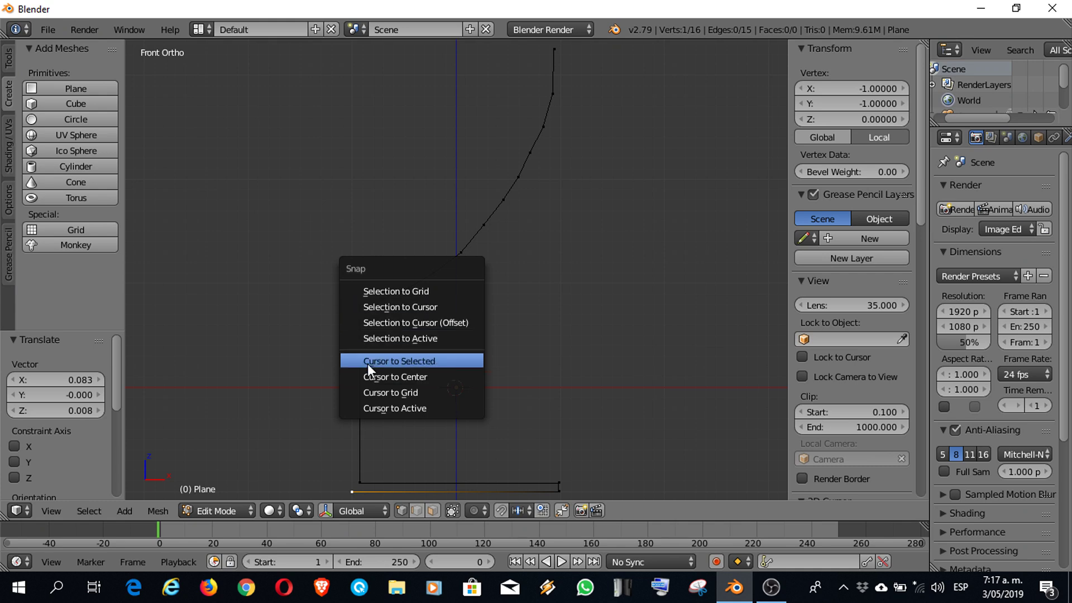
left_click(424, 361)
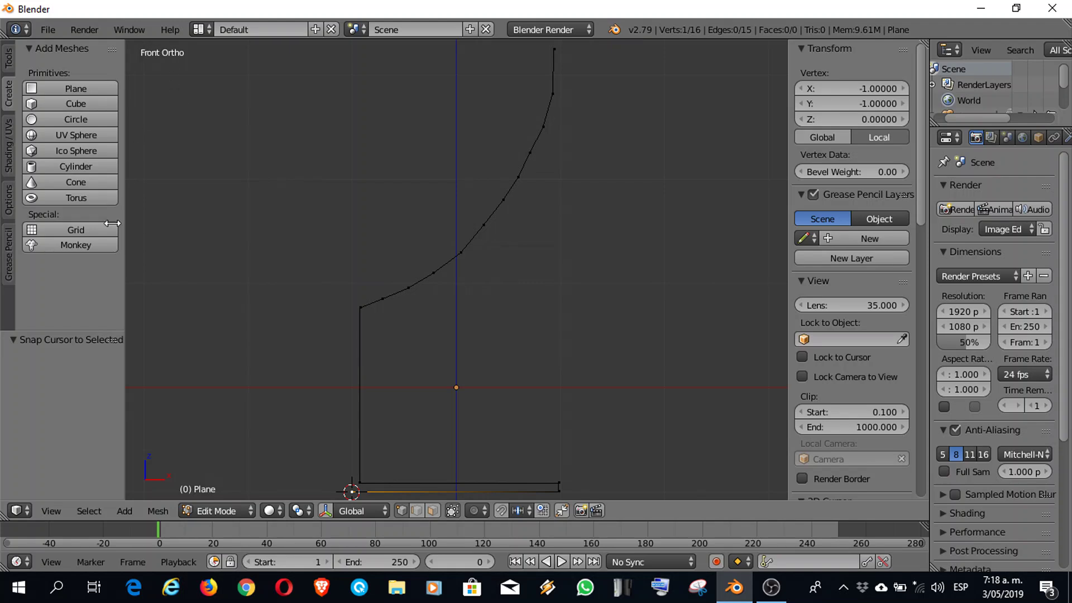
Step: Select the whole profile and spin it around the 3D cursor in the top orthographic view
left_click(48, 511)
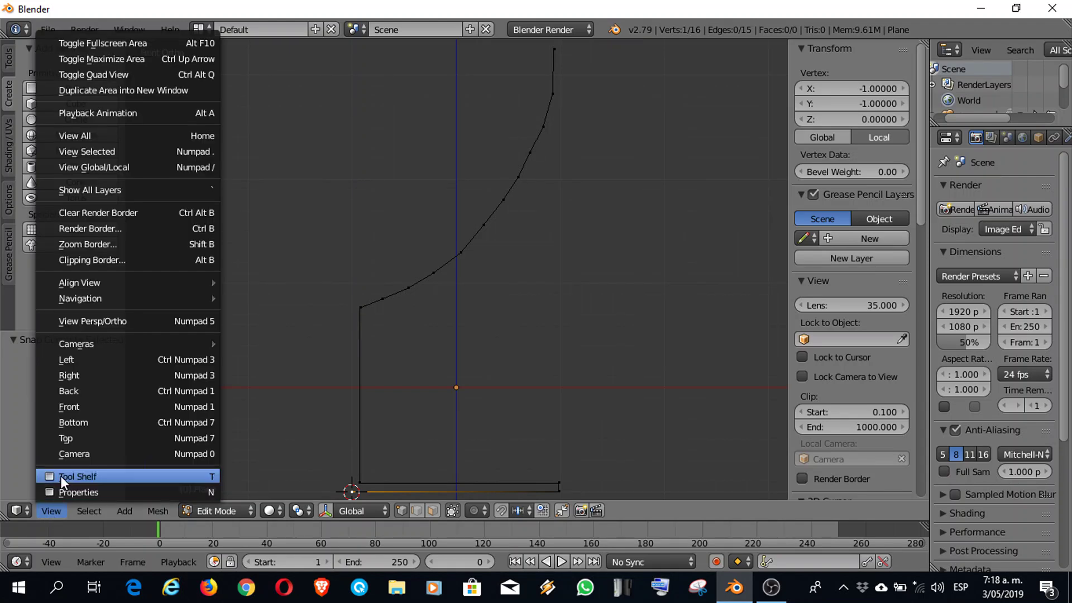
left_click(69, 438)
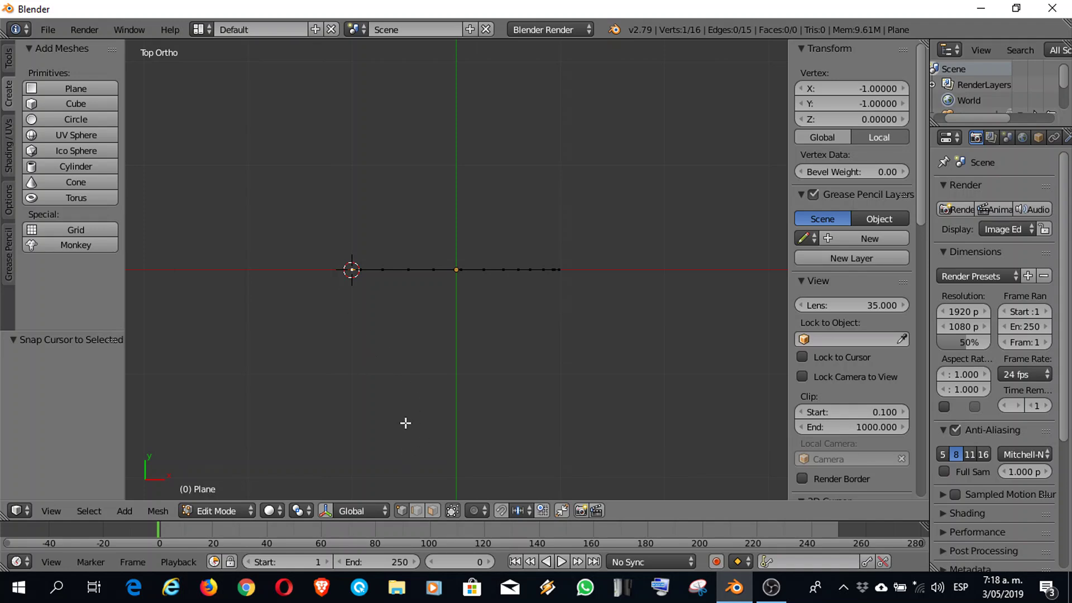
key("a")
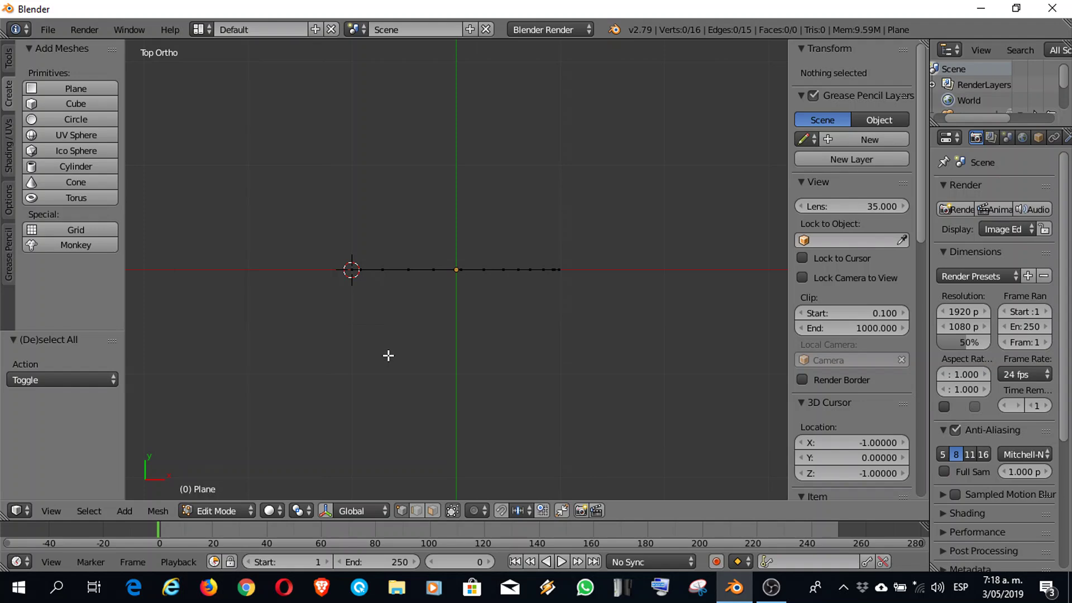
key("a")
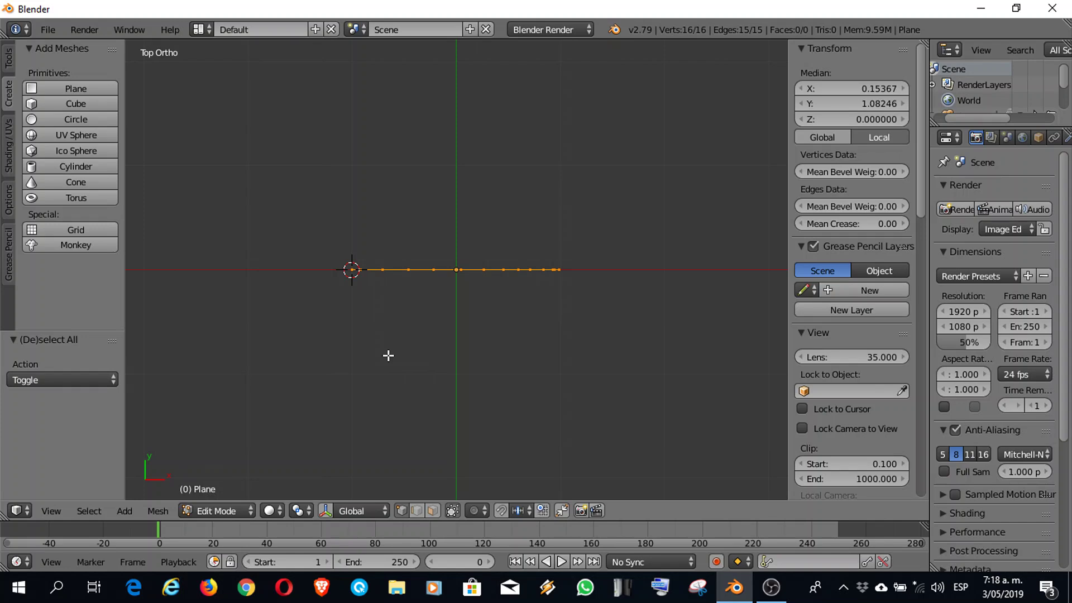
left_click(9, 58)
scroll(62, 222, "down", 5)
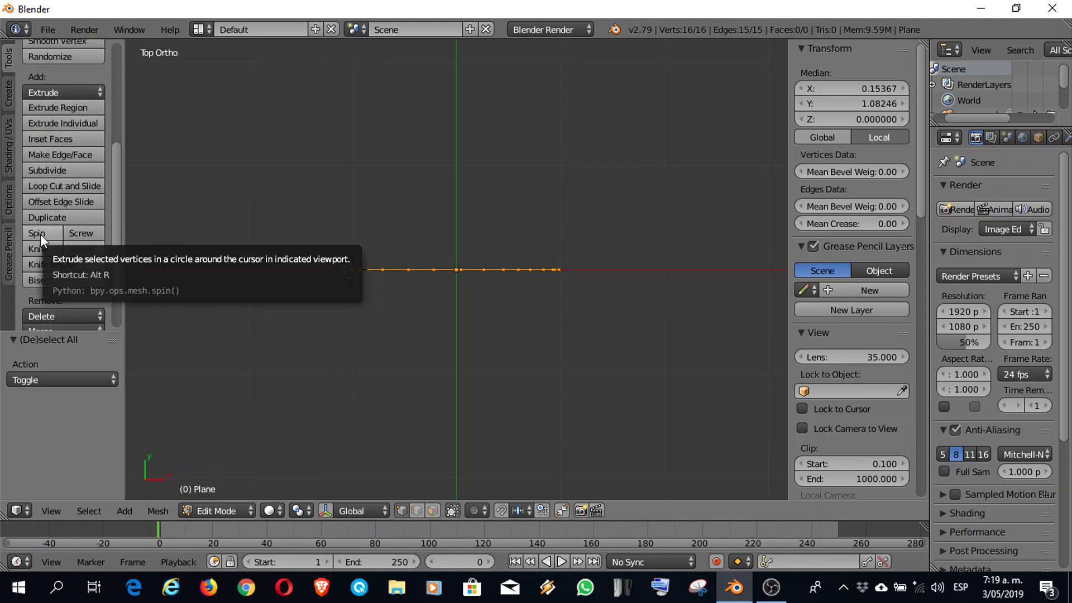
left_click(40, 234)
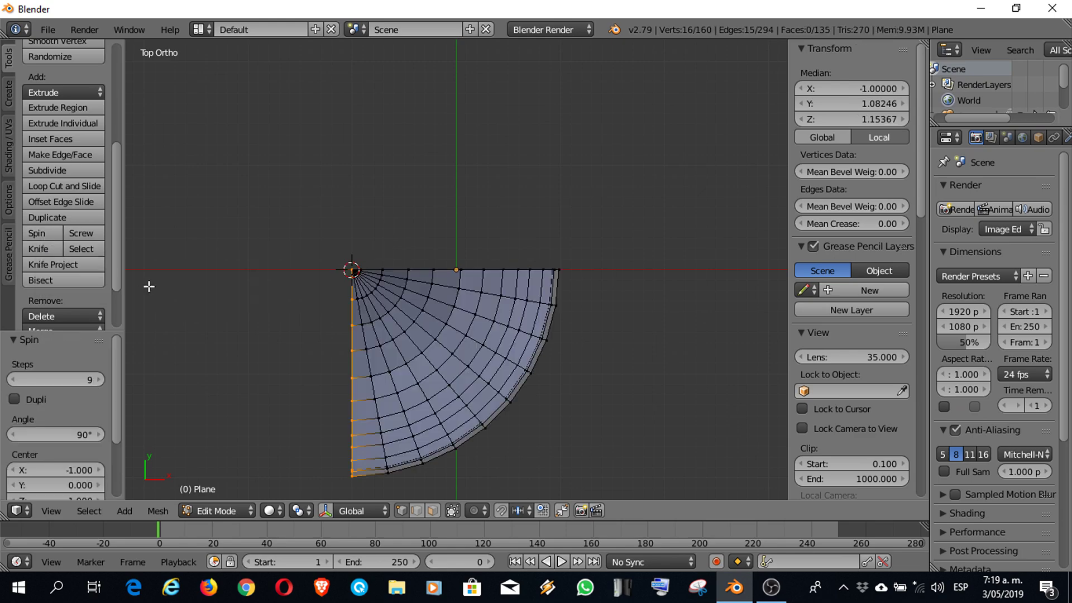
Step: Set the Spin angle to 360° so the profile makes a full revolution
middle_click_drag(242, 363, 287, 237)
left_click(45, 513)
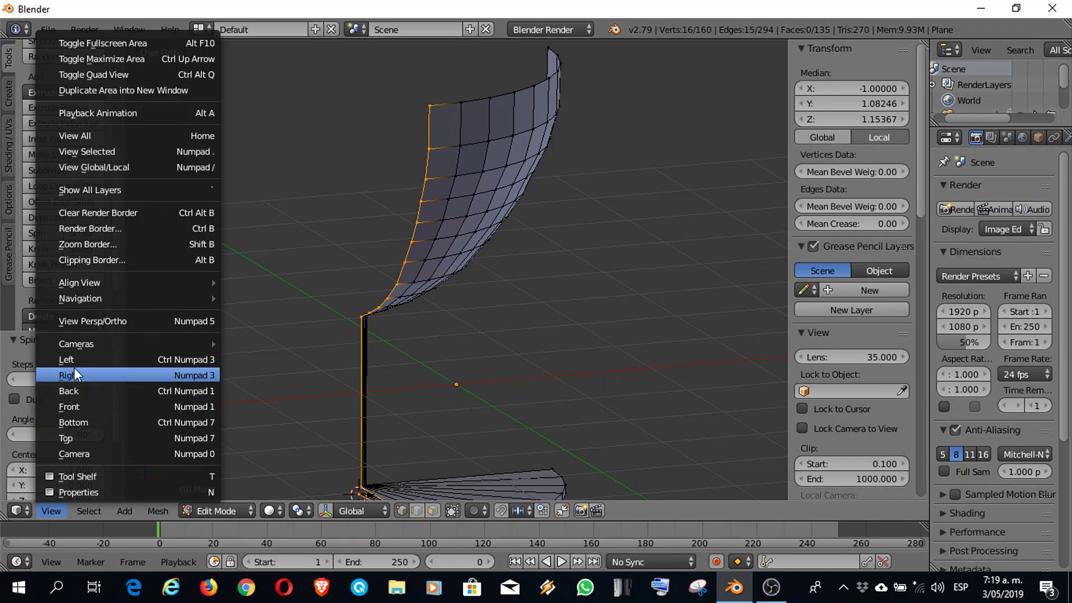
left_click(73, 438)
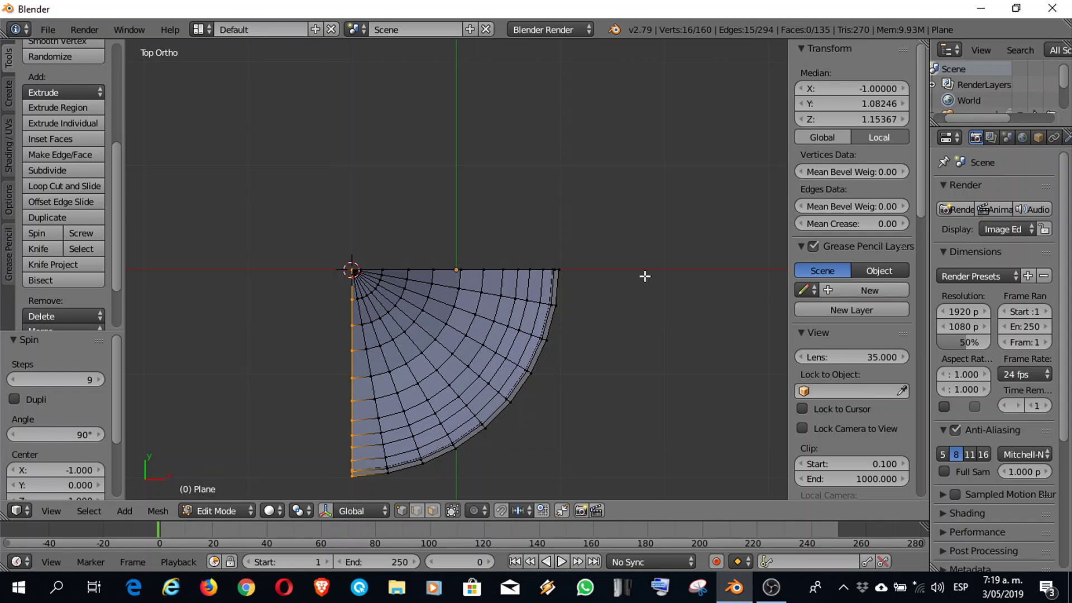
scroll(650, 271, "down", 2)
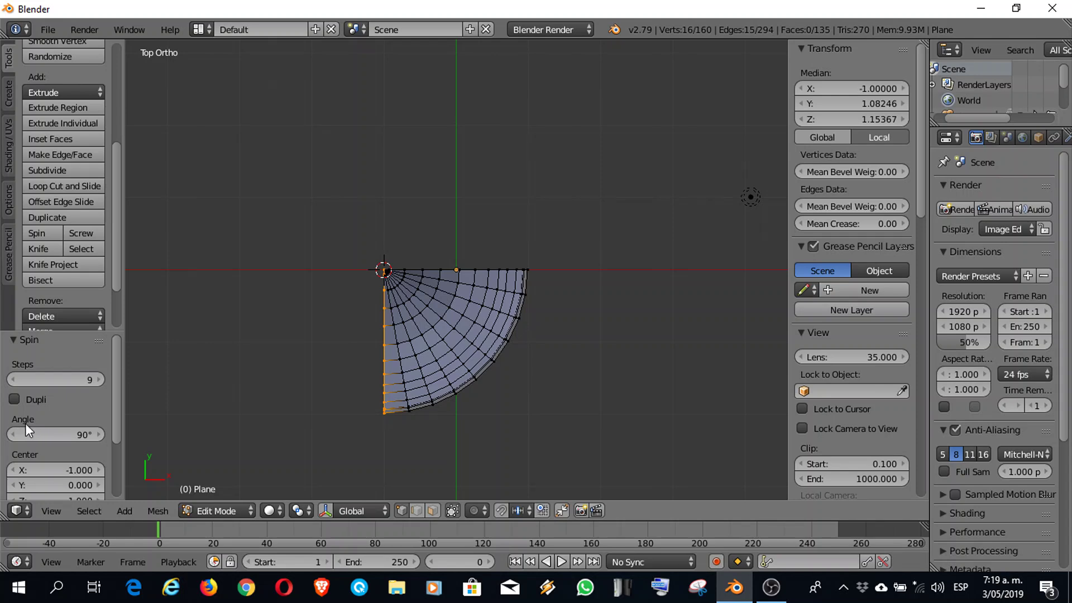
left_click(71, 433)
type("360")
key("Return")
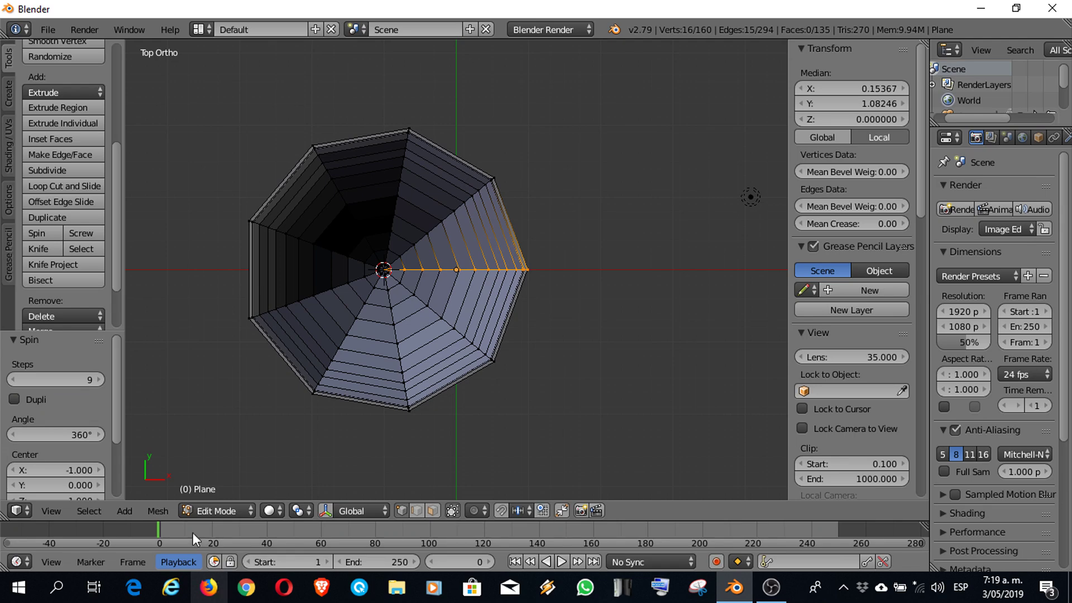
Step: Raise the number of Spin steps to 25 for a rounder glass
middle_click_drag(423, 444, 311, 378)
key("KP_7")
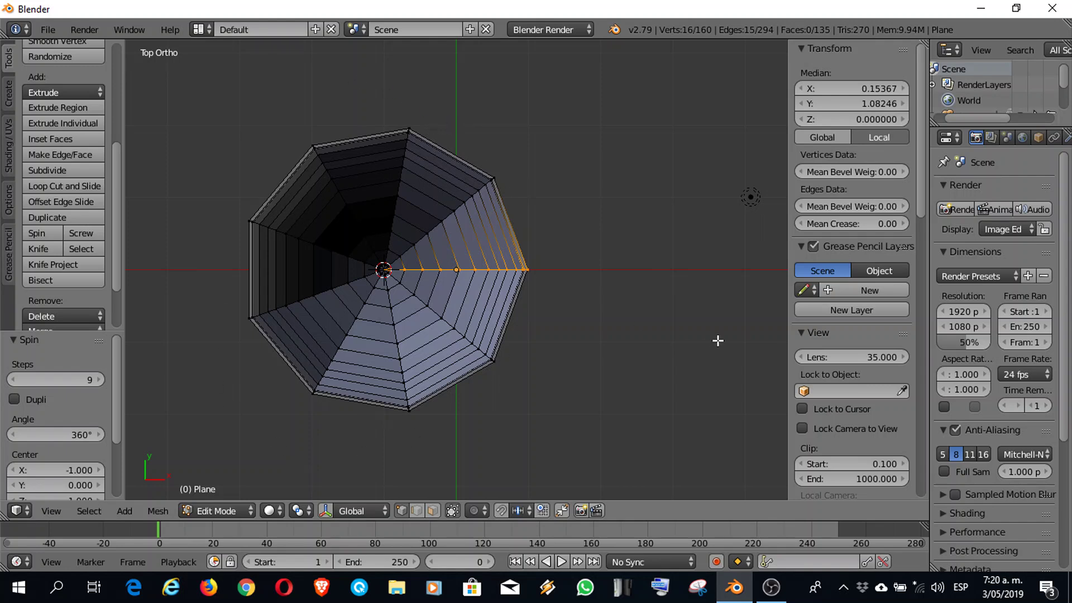
left_click(69, 382)
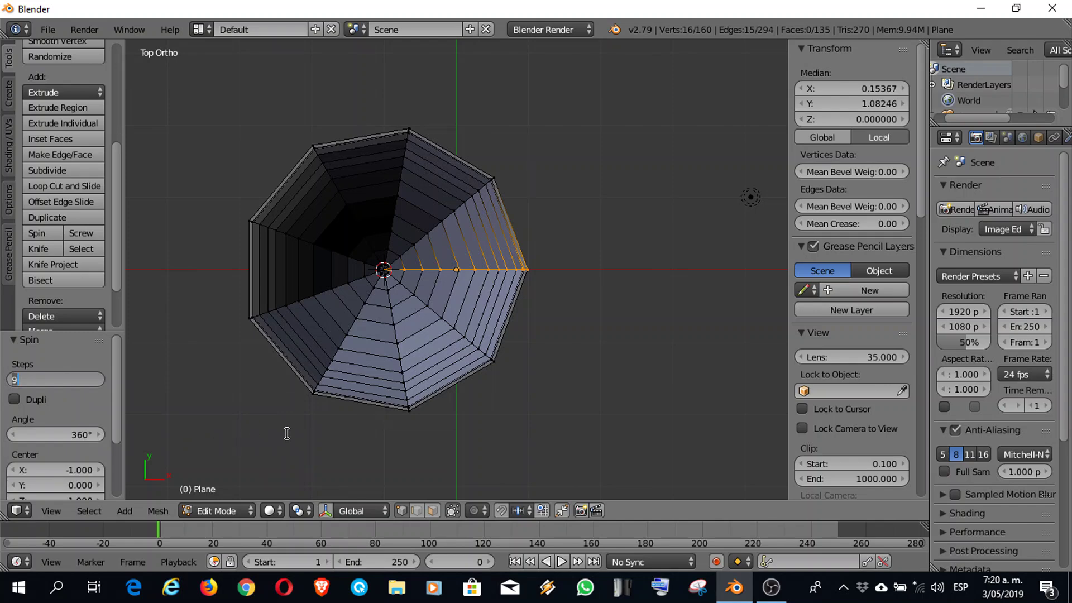
type("25")
key("Return")
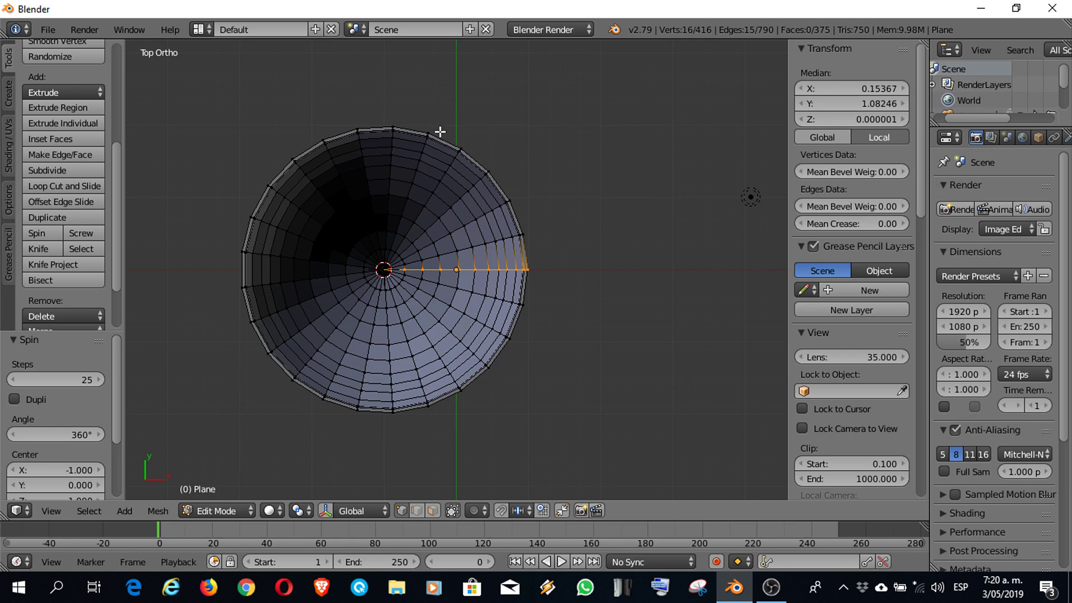
Step: Select all vertices of the spun glass mesh and remove the doubles
middle_click_drag(481, 433, 450, 376)
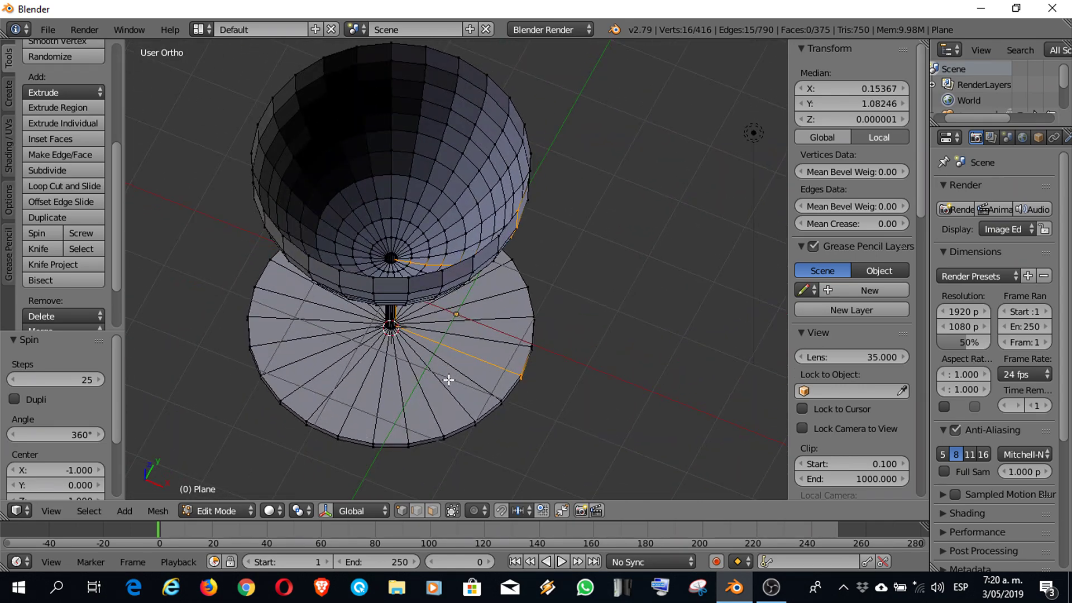
key("KP_7")
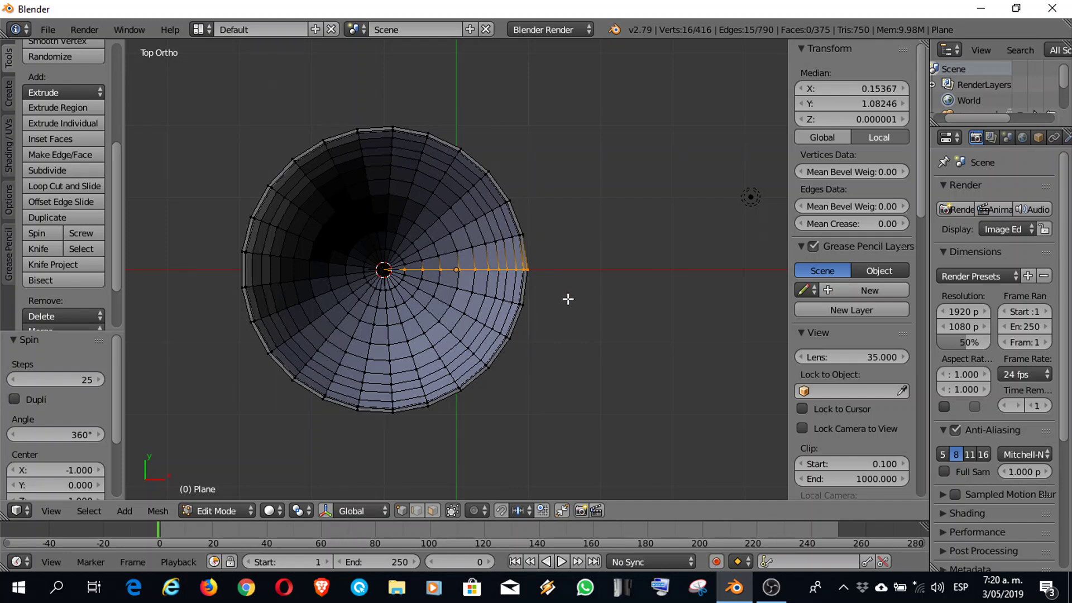
key("a")
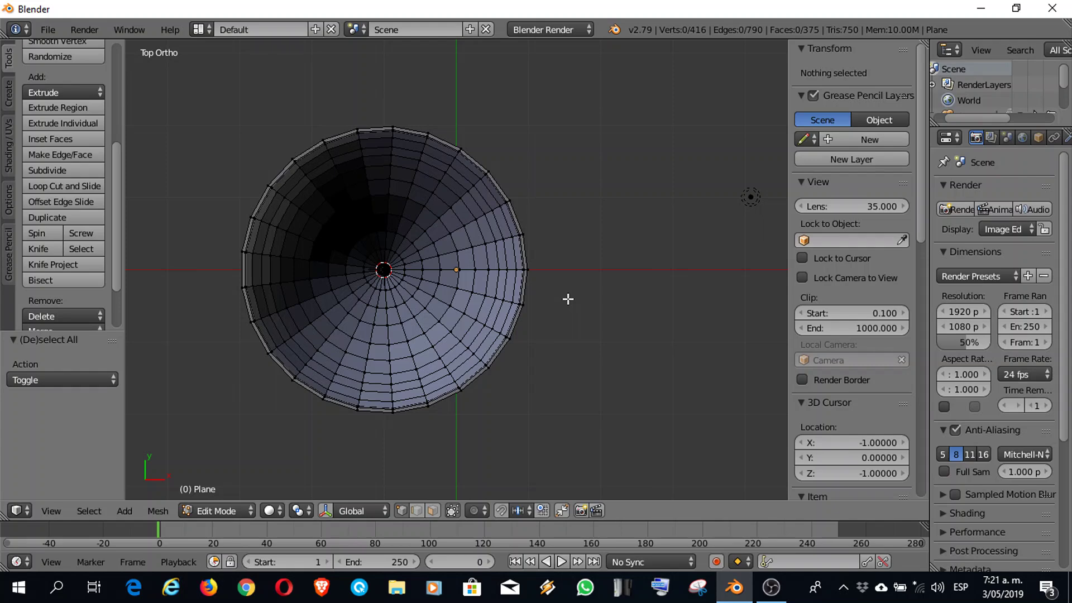
key("a")
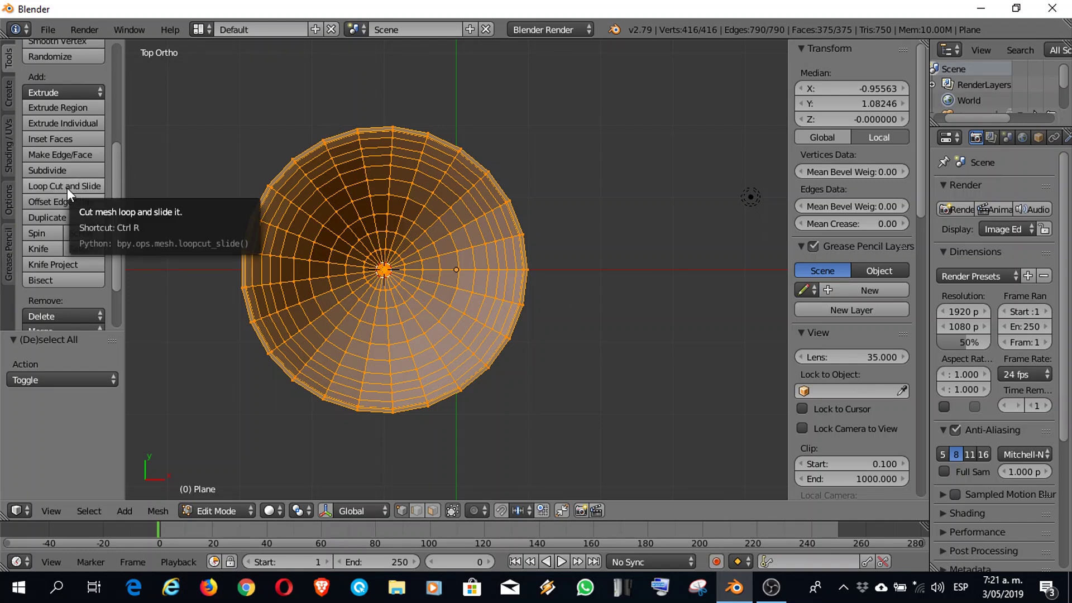
scroll(68, 187, "down", 3)
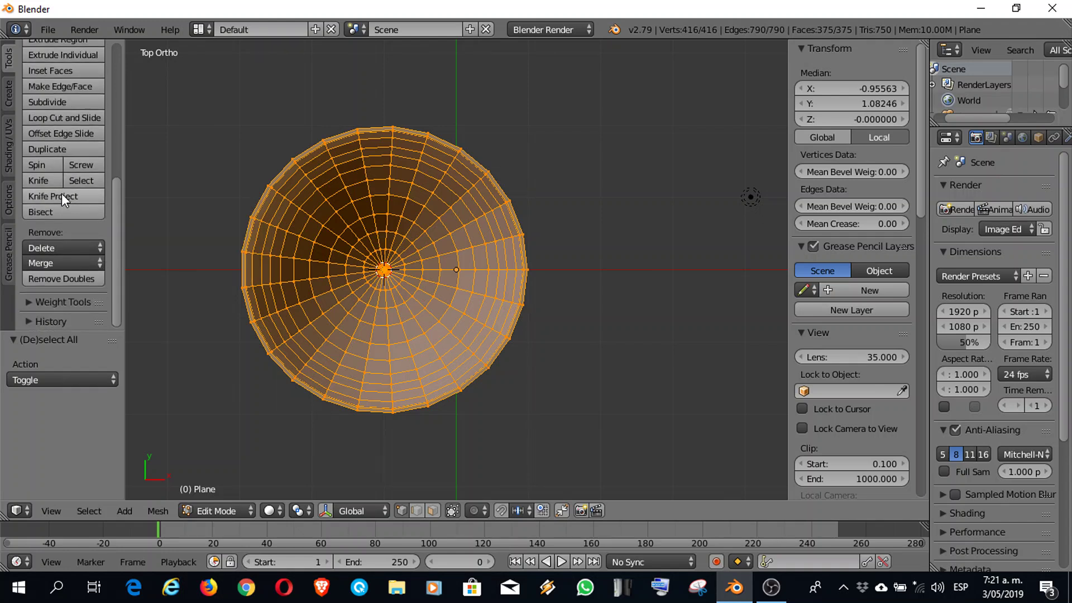
left_click(62, 278)
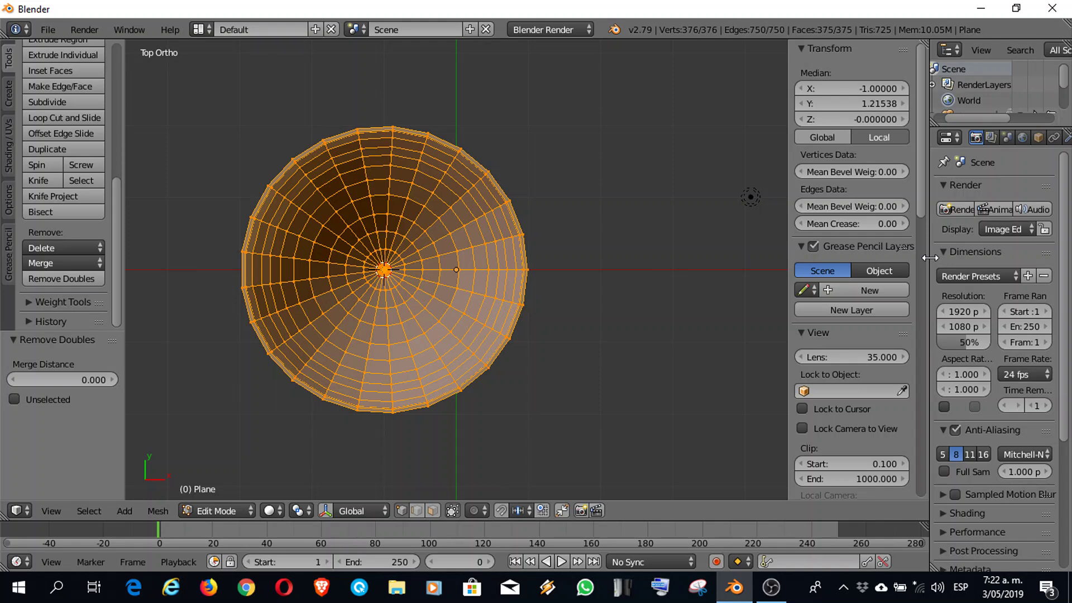
Step: Widen the Properties editor and add a Subdivision Surface modifier to the spun glass mesh
left_click_drag(930, 257, 834, 274)
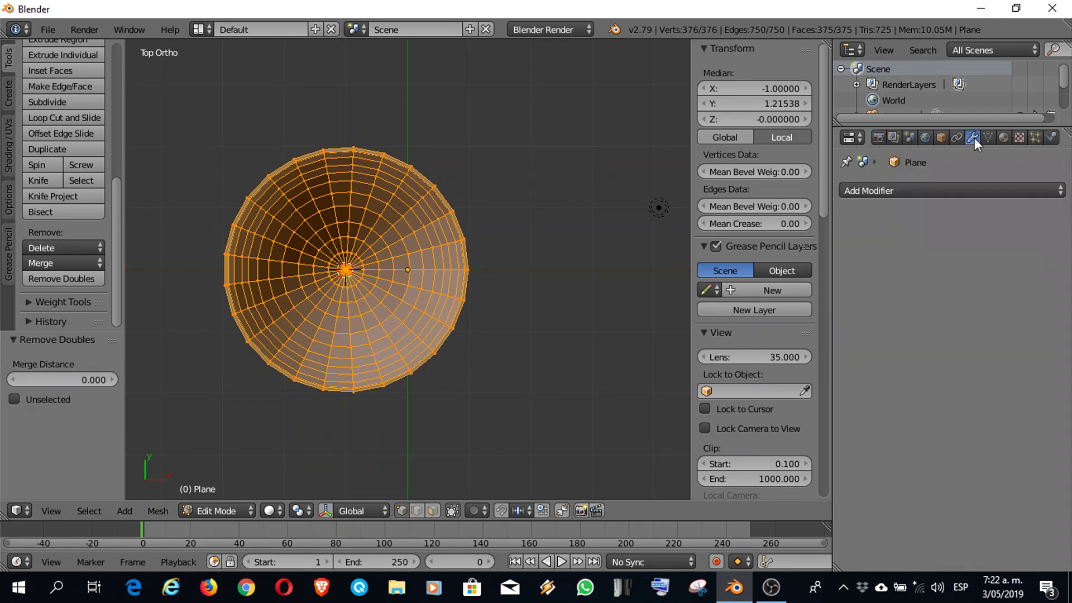
left_click(928, 191)
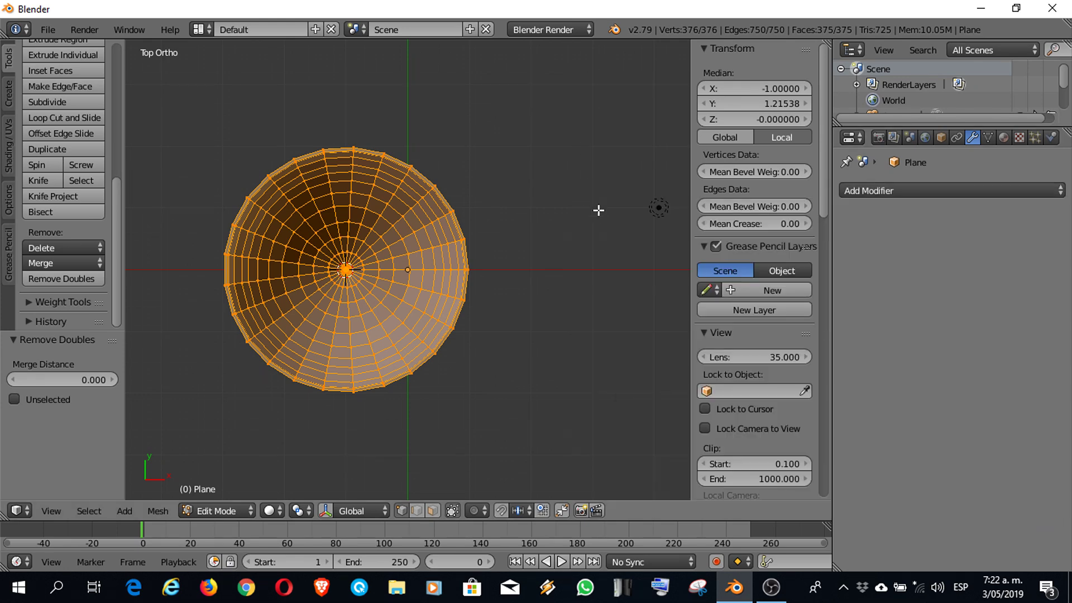
middle_click_drag(491, 397, 561, 245)
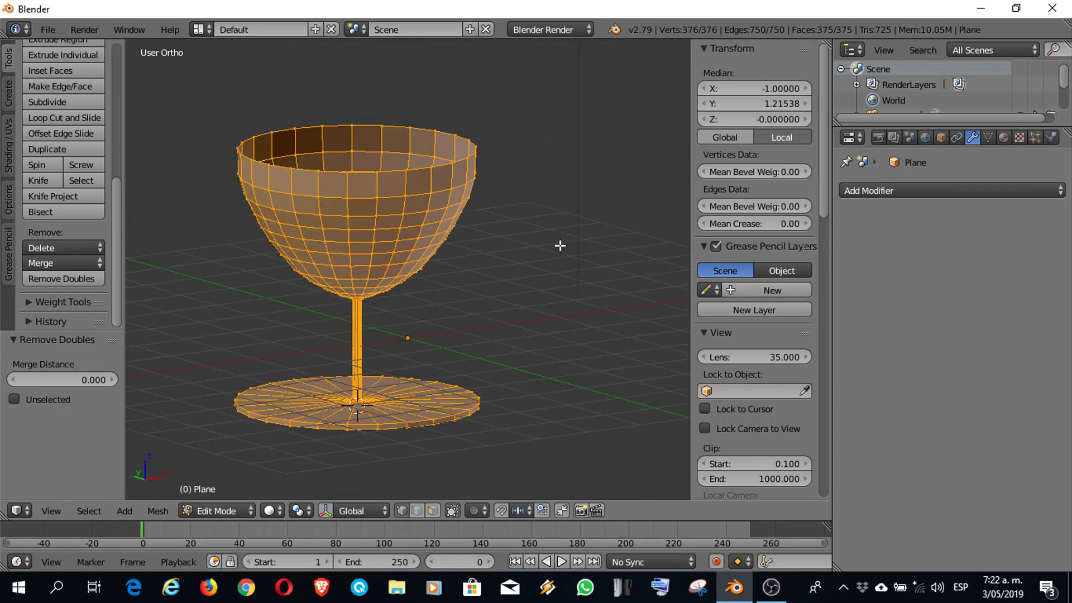
key("Tab")
middle_click_drag(556, 246, 378, 383)
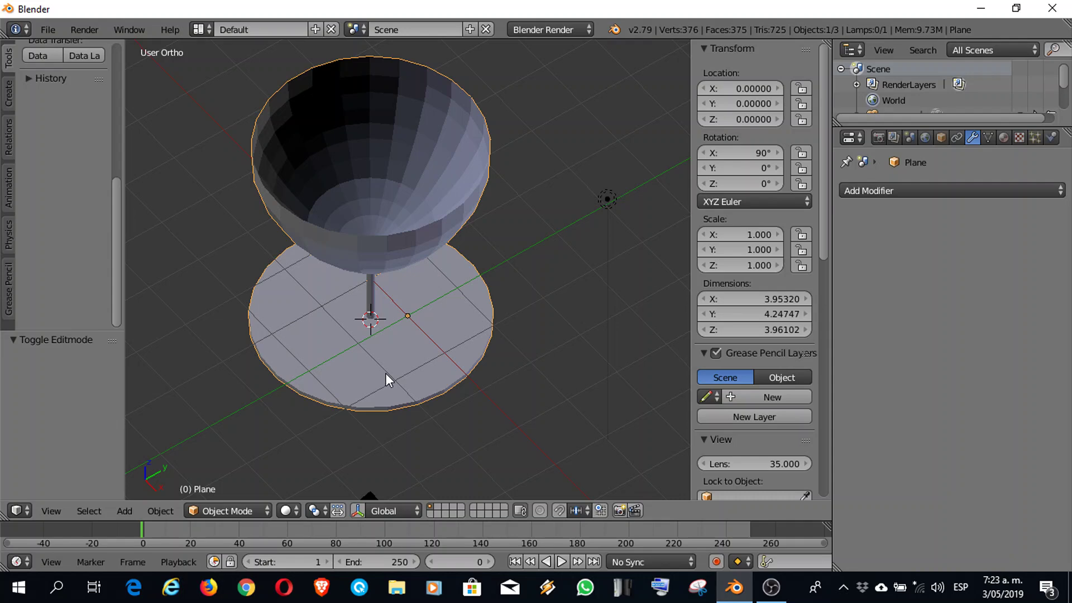
key("Tab")
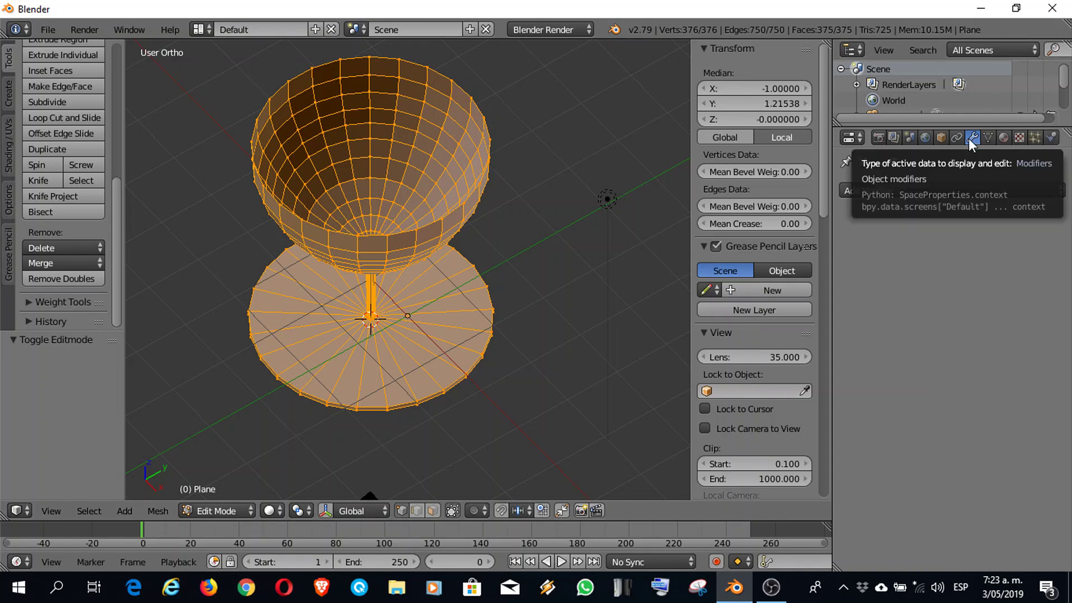
left_click(901, 190)
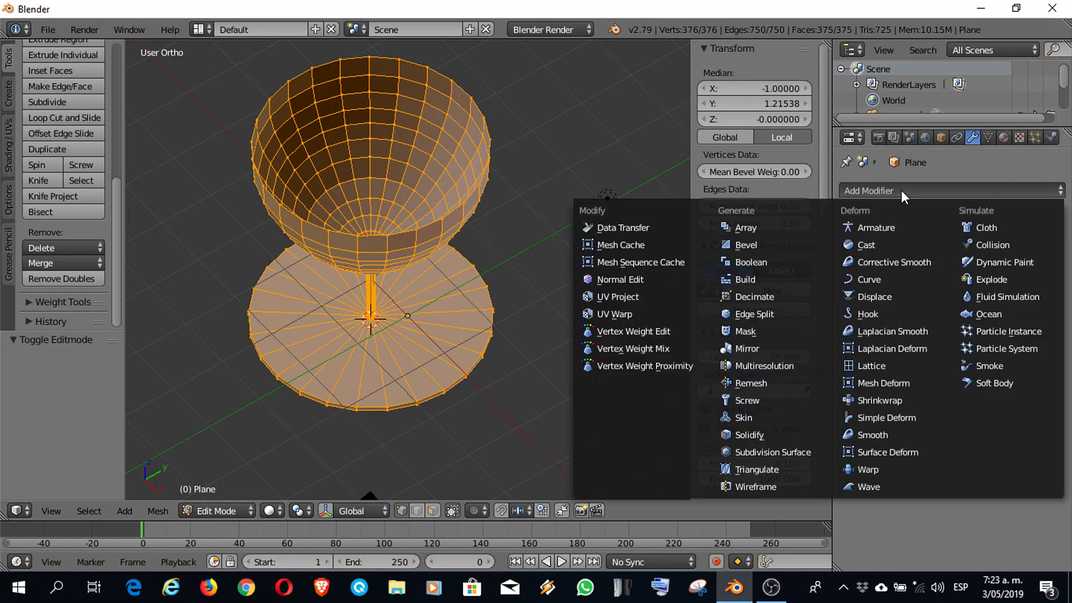
left_click(769, 450)
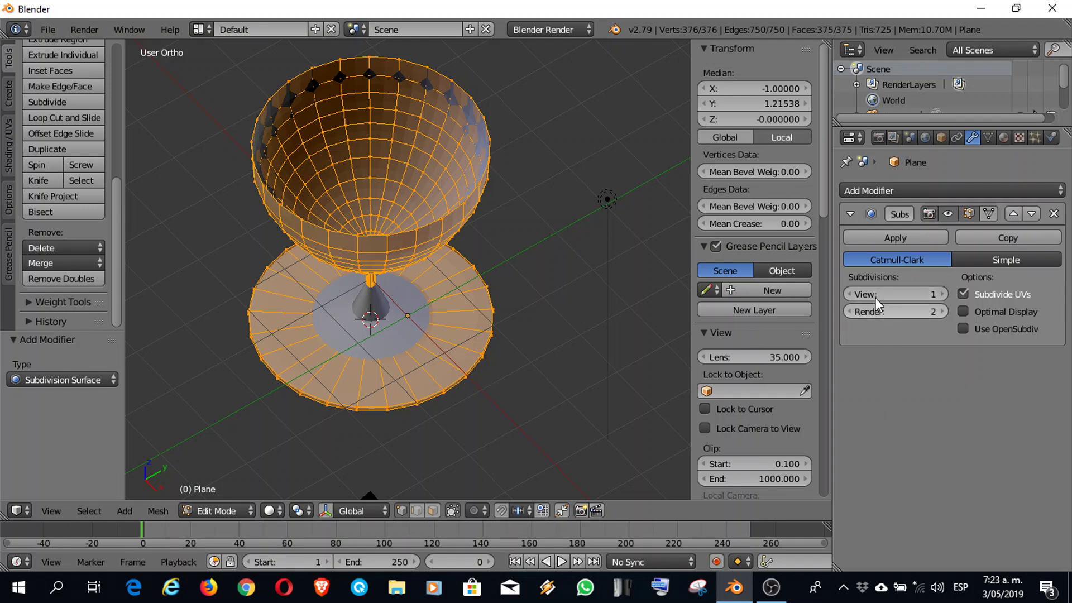
Step: Set the Subdivision Surface modifier's subdivisions to 3 for both View and Render
left_click(943, 295)
left_click(943, 294)
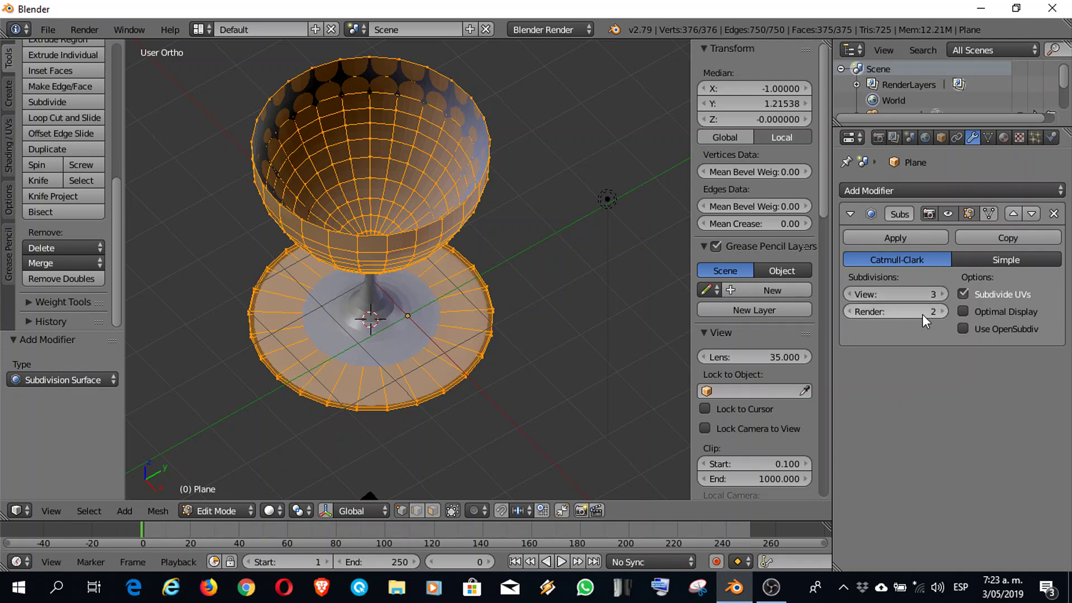
left_click(944, 311)
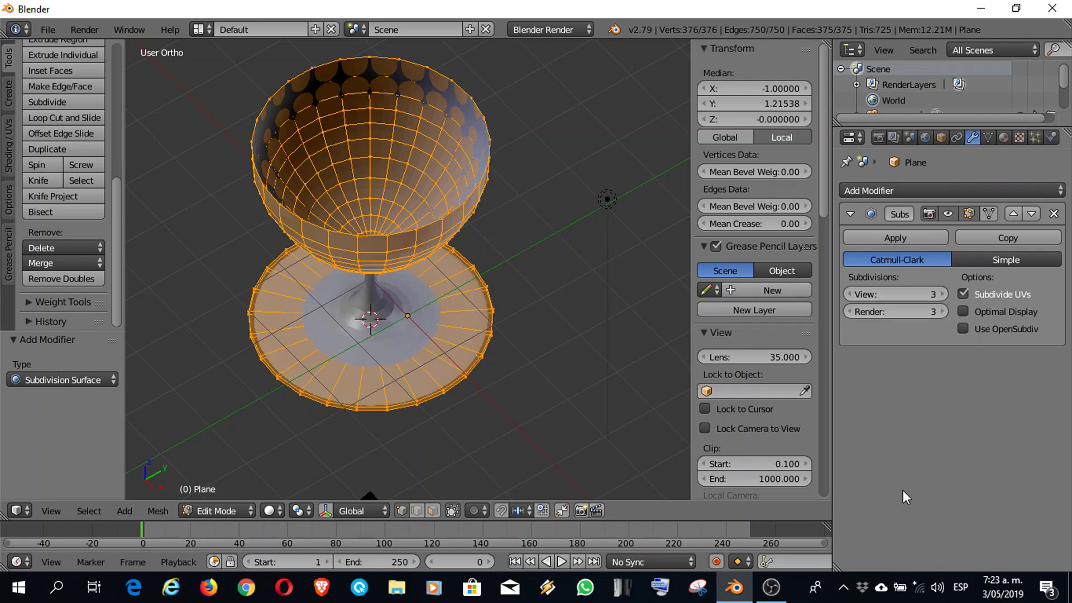
Step: Switch the glass from Edit Mode to Object Mode and inspect its smoothed shape from the side
middle_click_drag(597, 369, 588, 277)
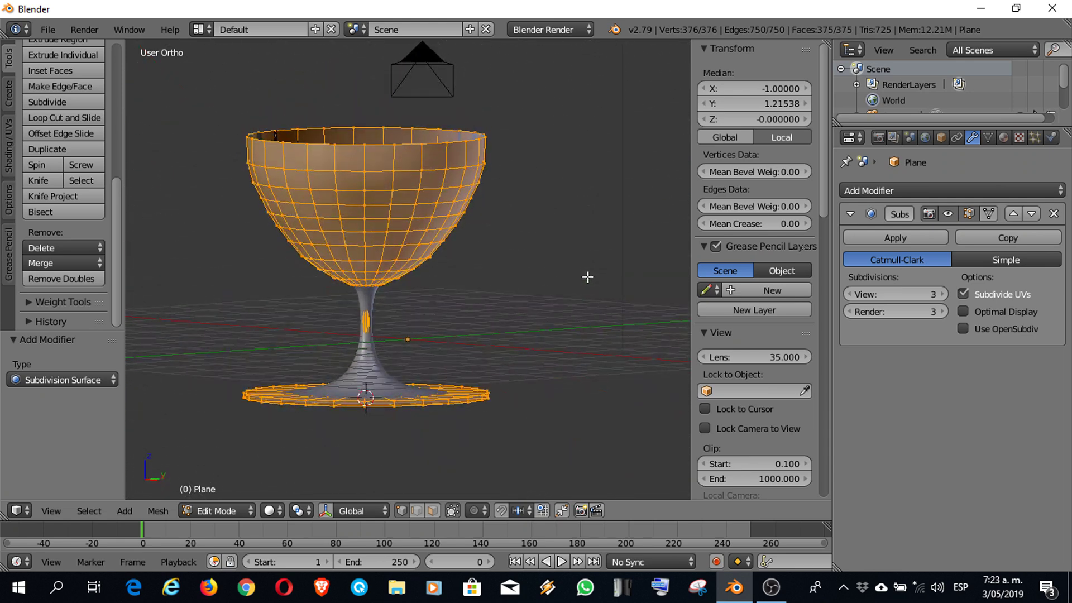
left_click(223, 511)
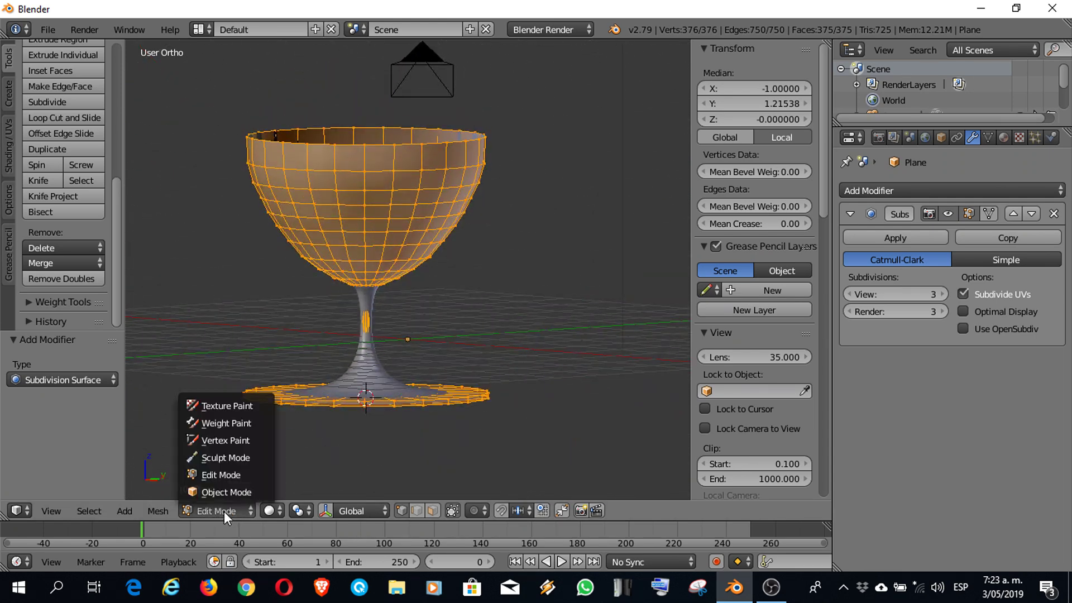
left_click(214, 491)
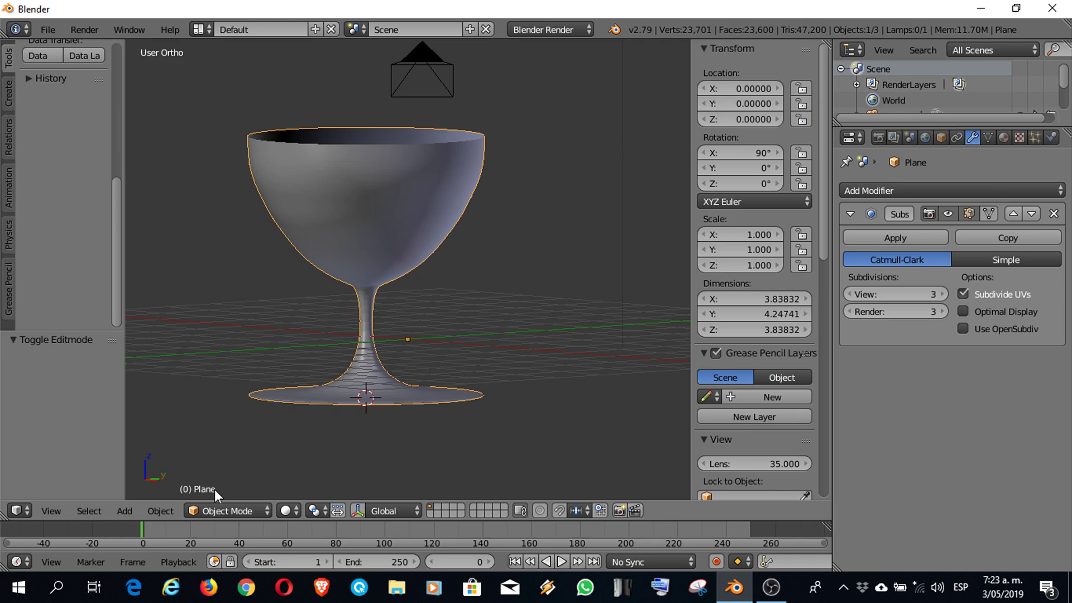
middle_click_drag(505, 340, 555, 345)
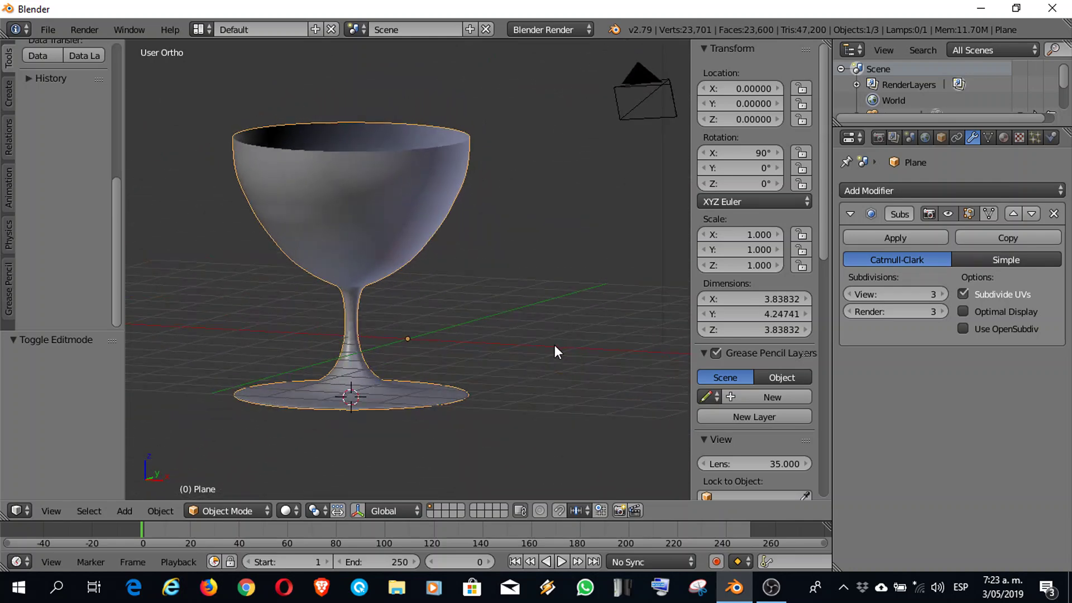